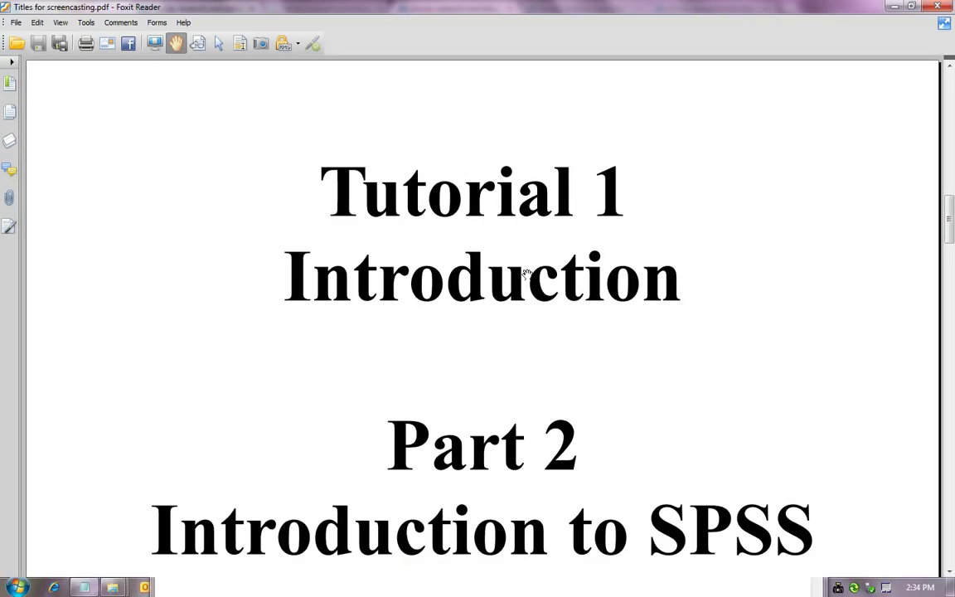
Minimize the Foxit Reader Tutorial 1 title slide to reveal the browser.
left_click(896, 8)
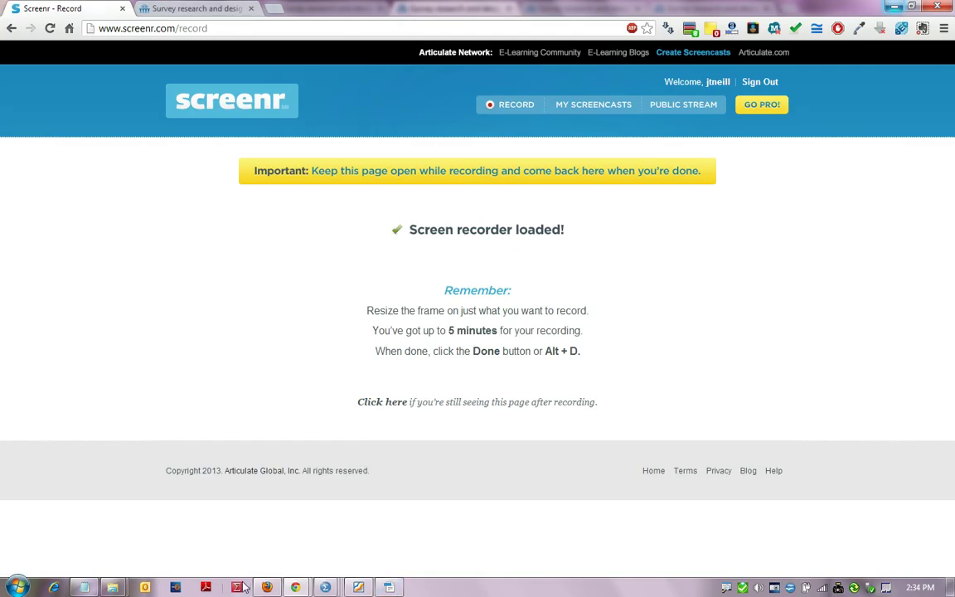
Switch to the Wikiversity Introduction to SPSS tutorial window.
mouse_move(293, 588)
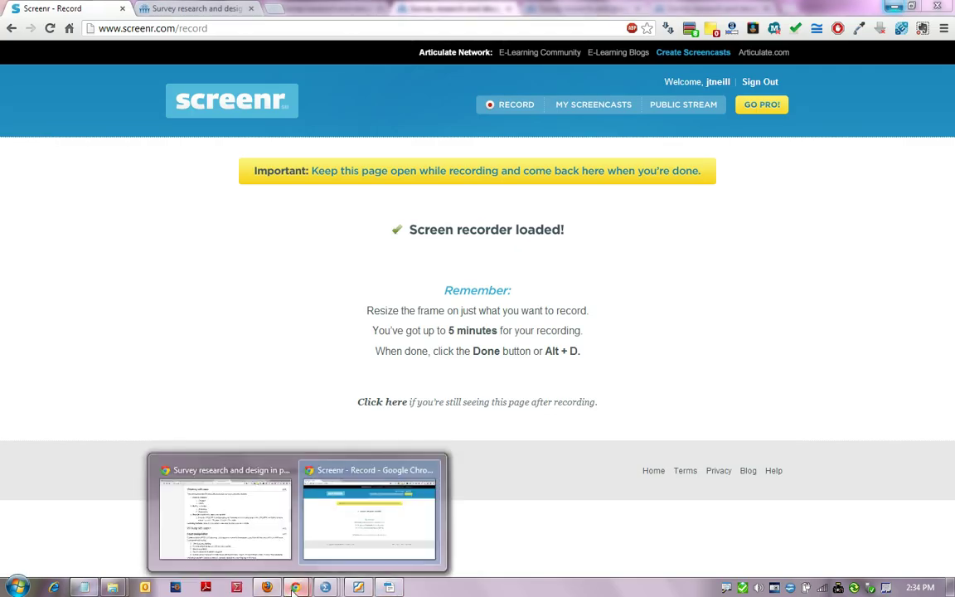
left_click(259, 489)
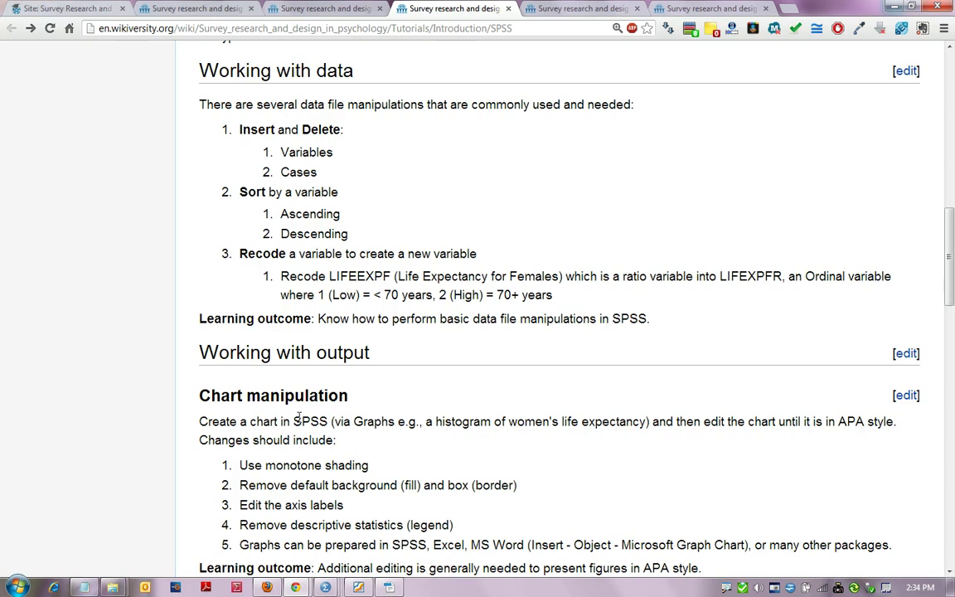
Bring up the World95 data set in Data View.
mouse_move(325, 588)
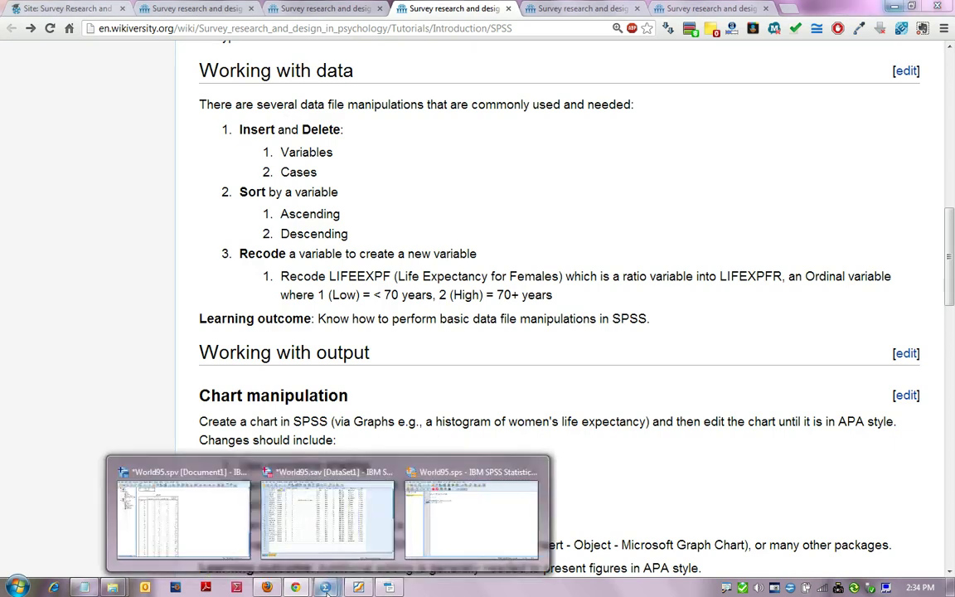
left_click(357, 531)
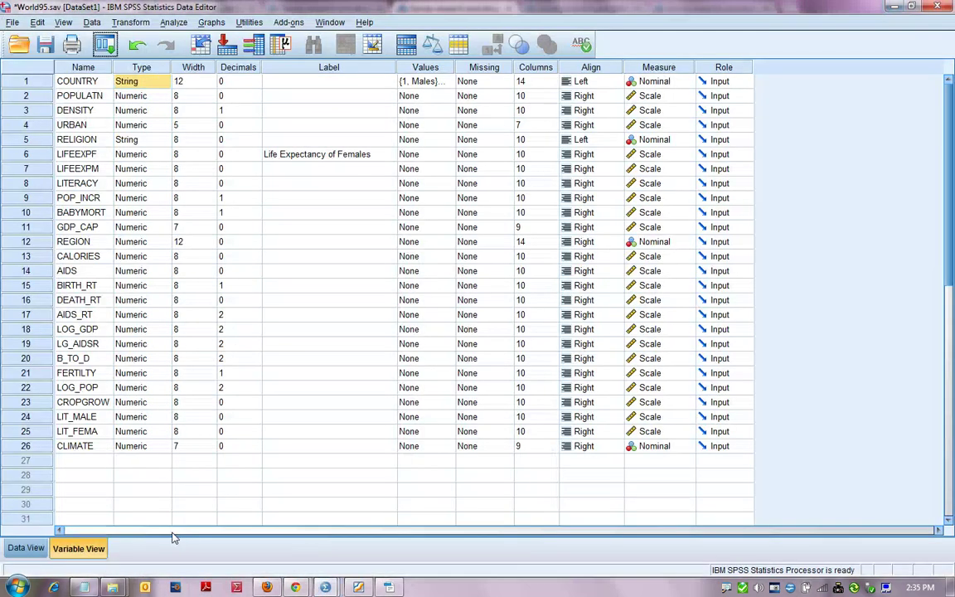
left_click(38, 547)
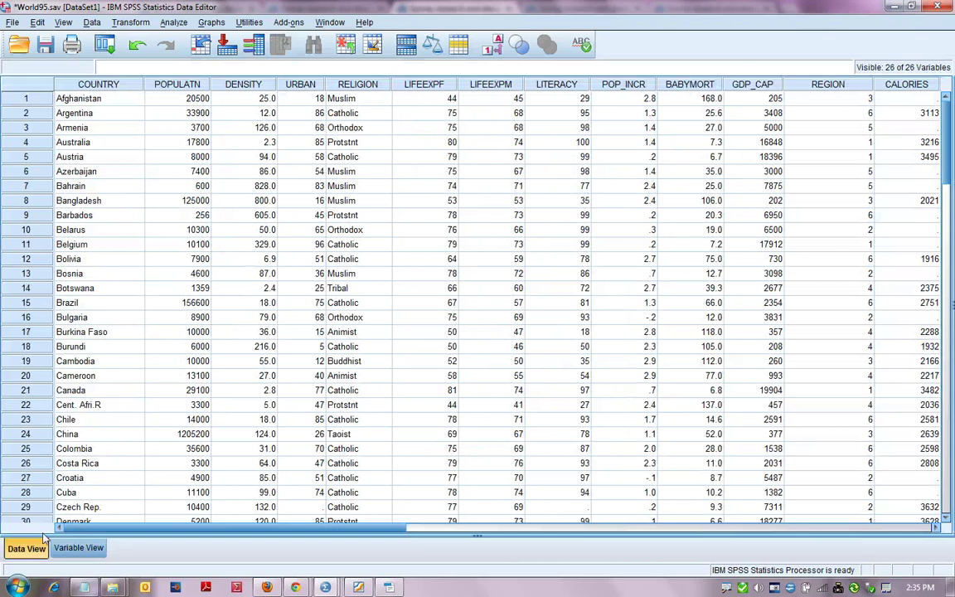
Insert an empty case above Austria and a new variable before DENSITY.
right_click(26, 157)
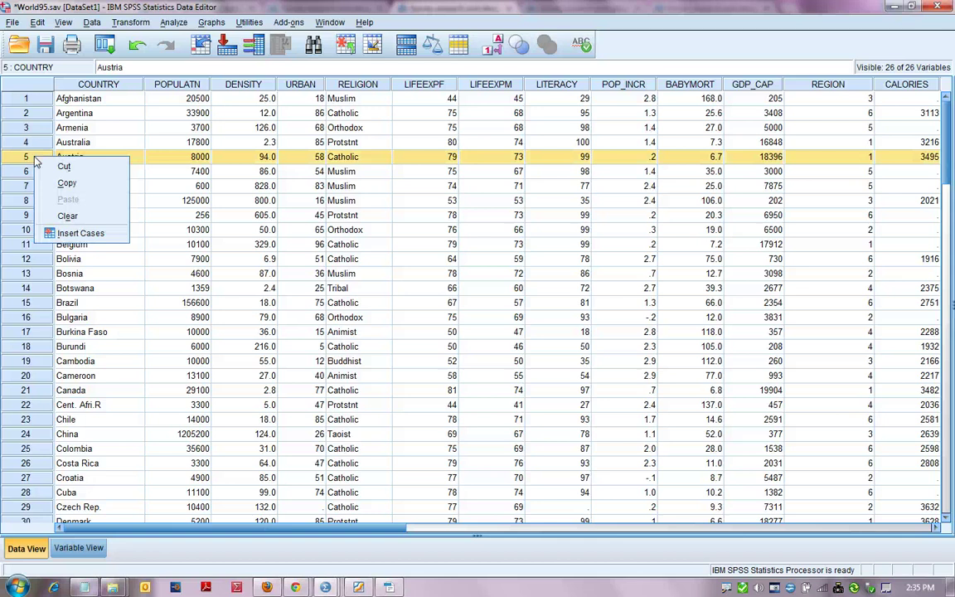
left_click(60, 233)
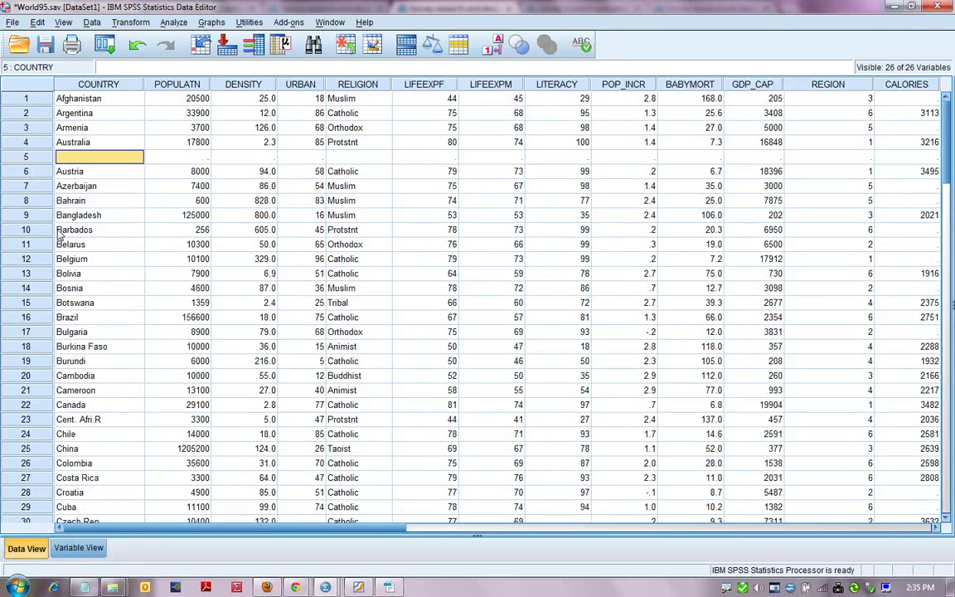
right_click(222, 86)
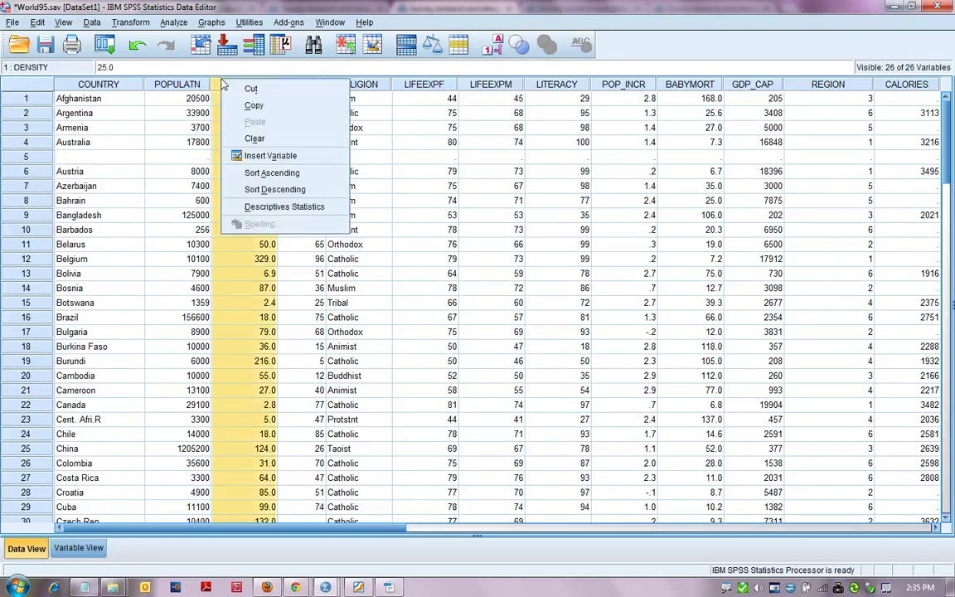
left_click(269, 156)
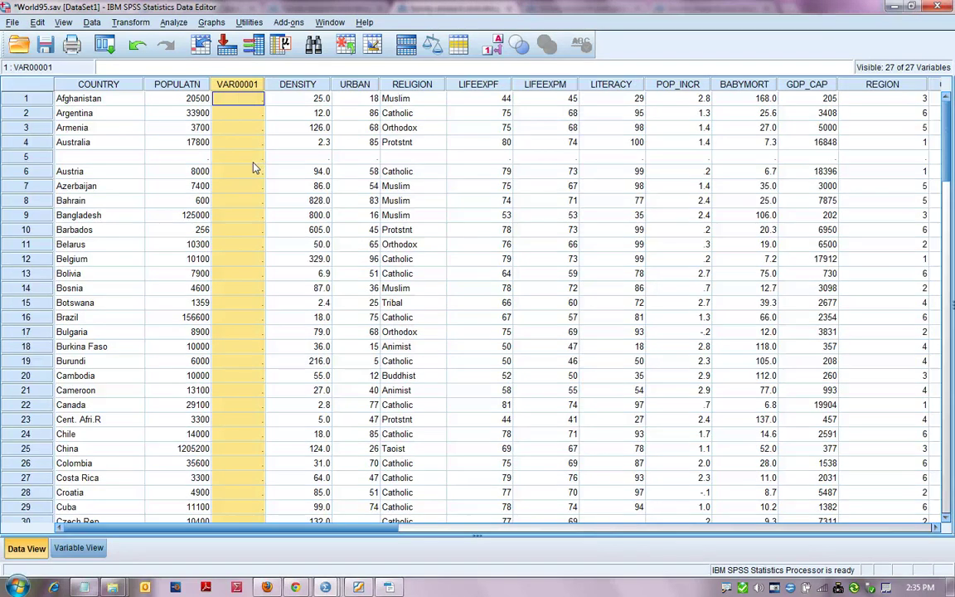
Delete the VAR00001 variable and the empty case in row 5.
right_click(239, 87)
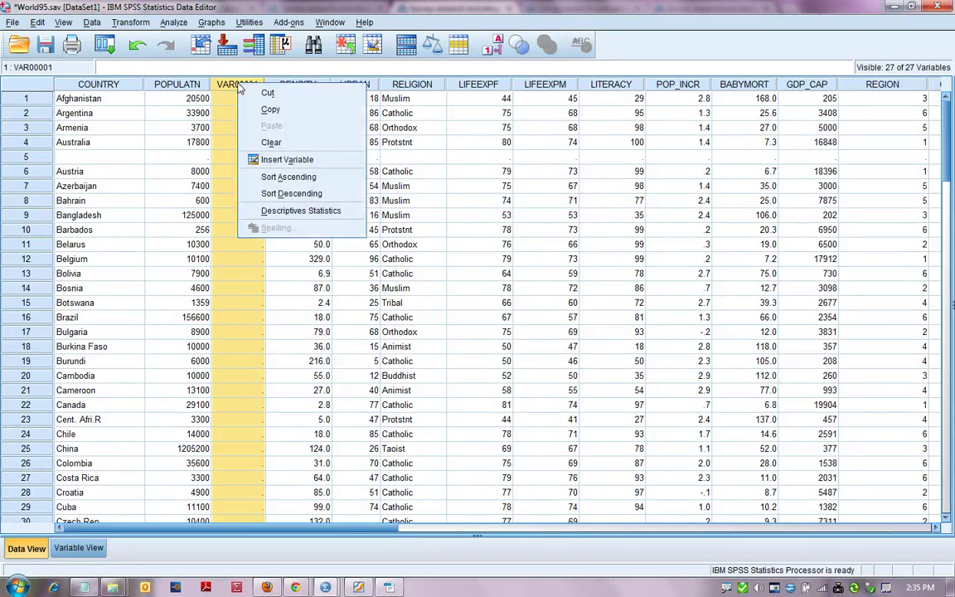
left_click(271, 142)
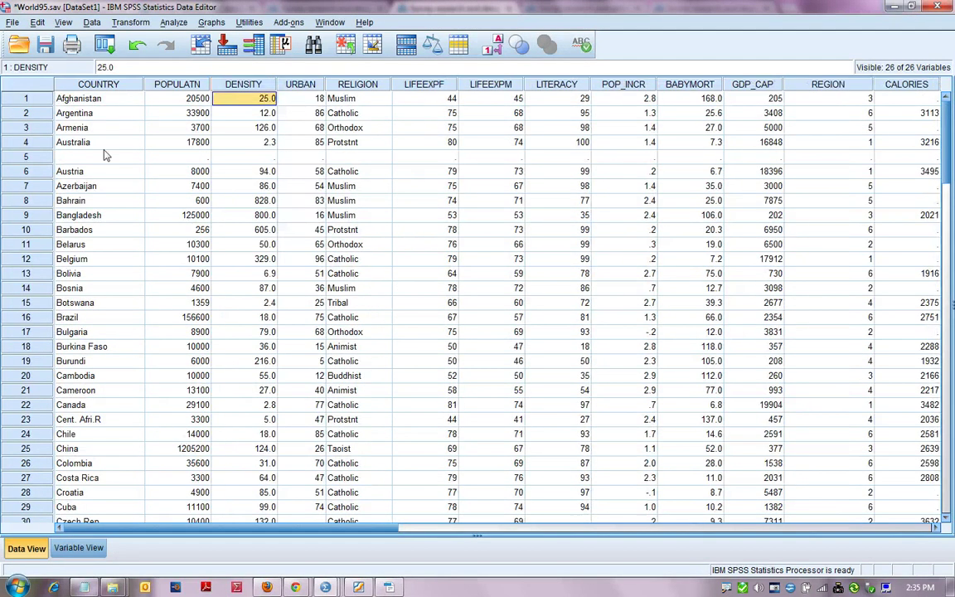
right_click(21, 157)
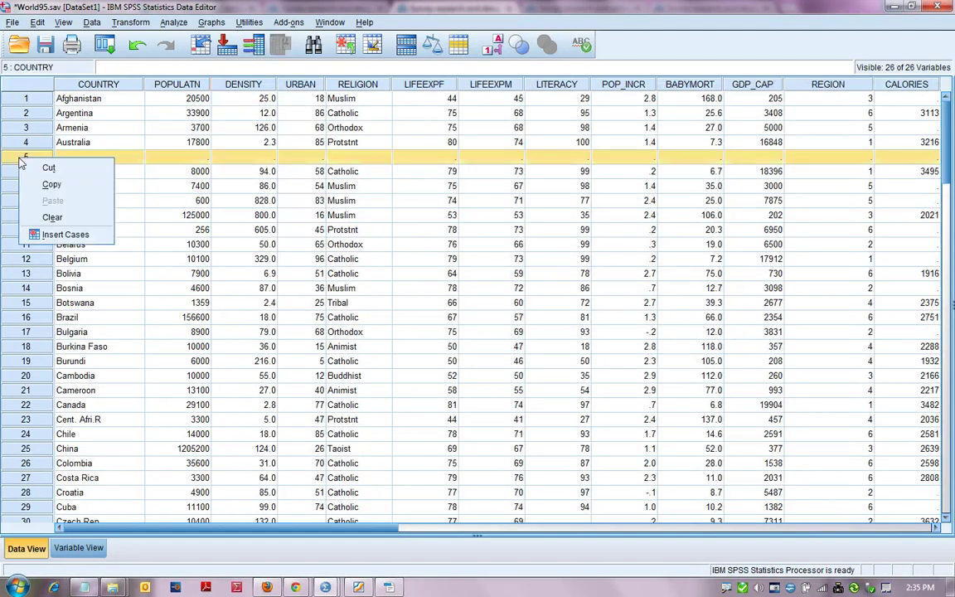
left_click(52, 217)
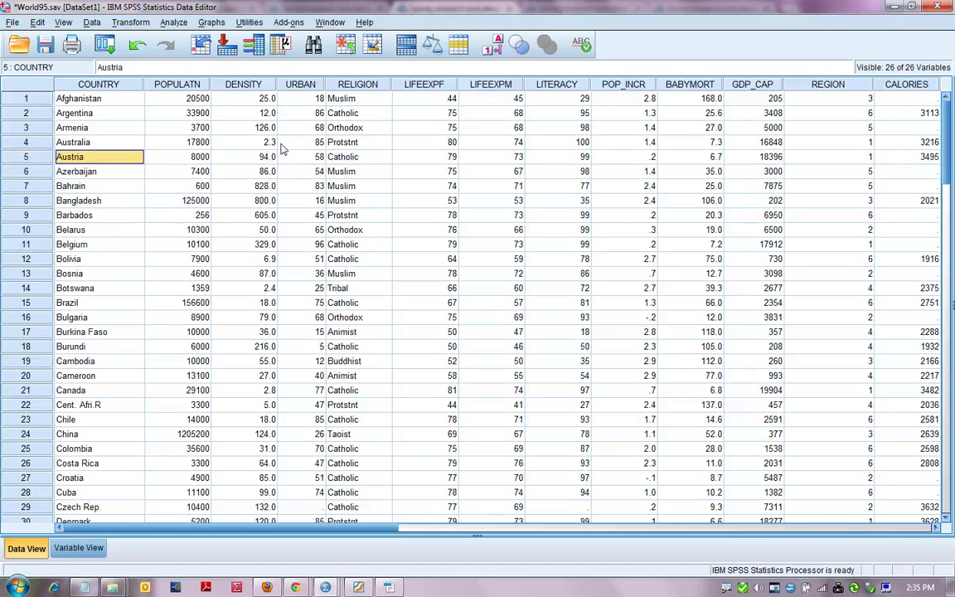
left_click(245, 85)
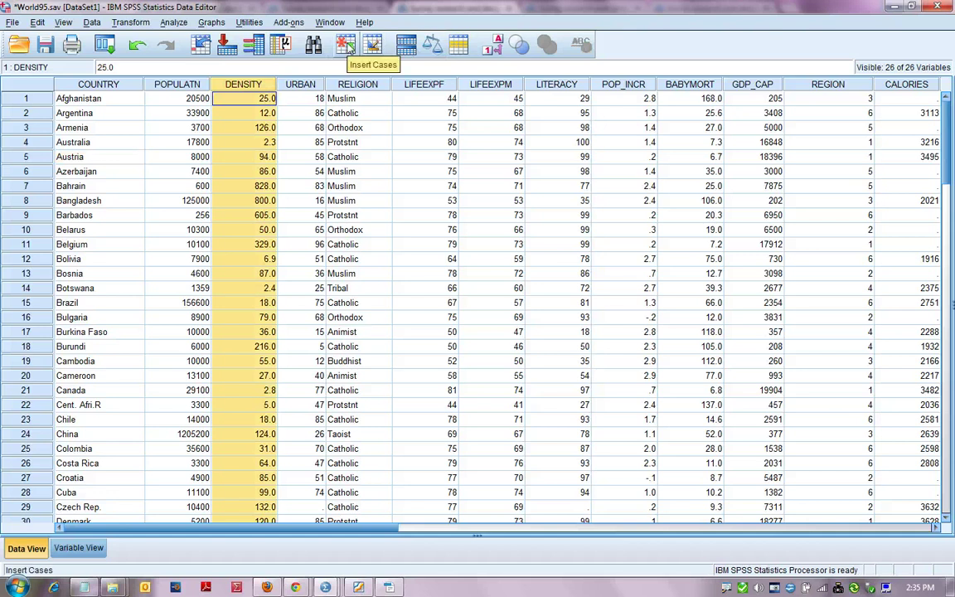
left_click(12, 139)
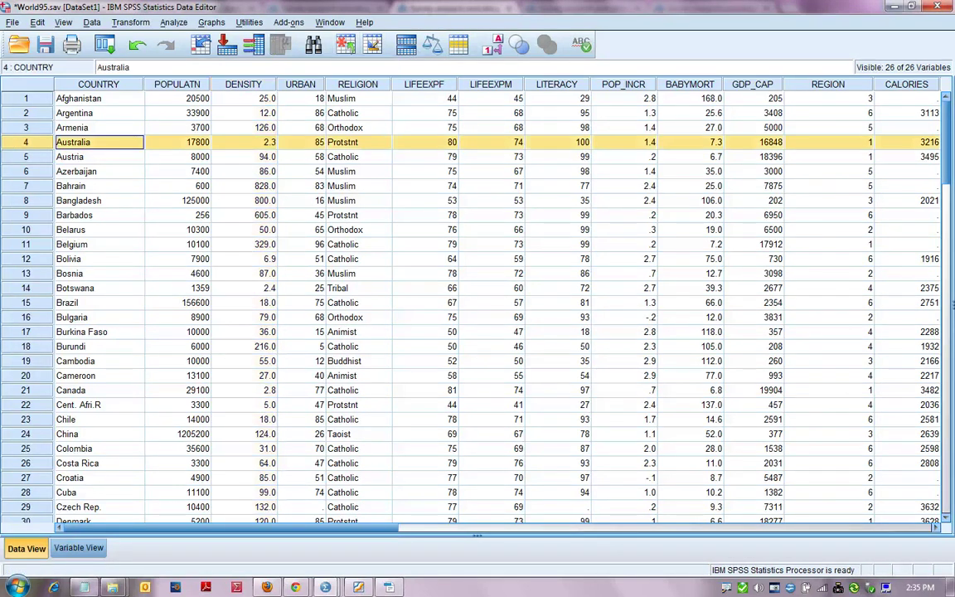
left_click(346, 46)
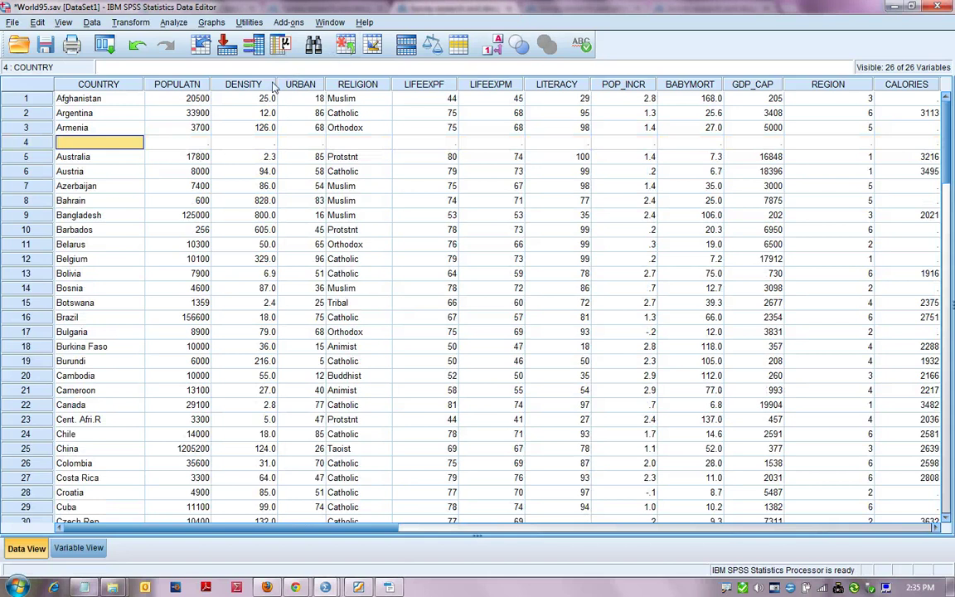
left_click(247, 83)
left_click(372, 45)
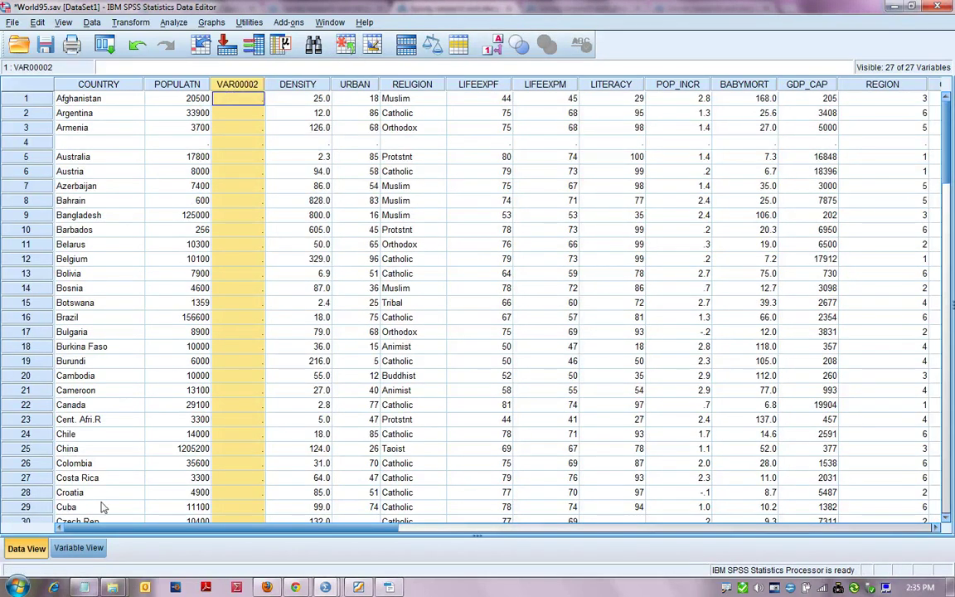
left_click(73, 549)
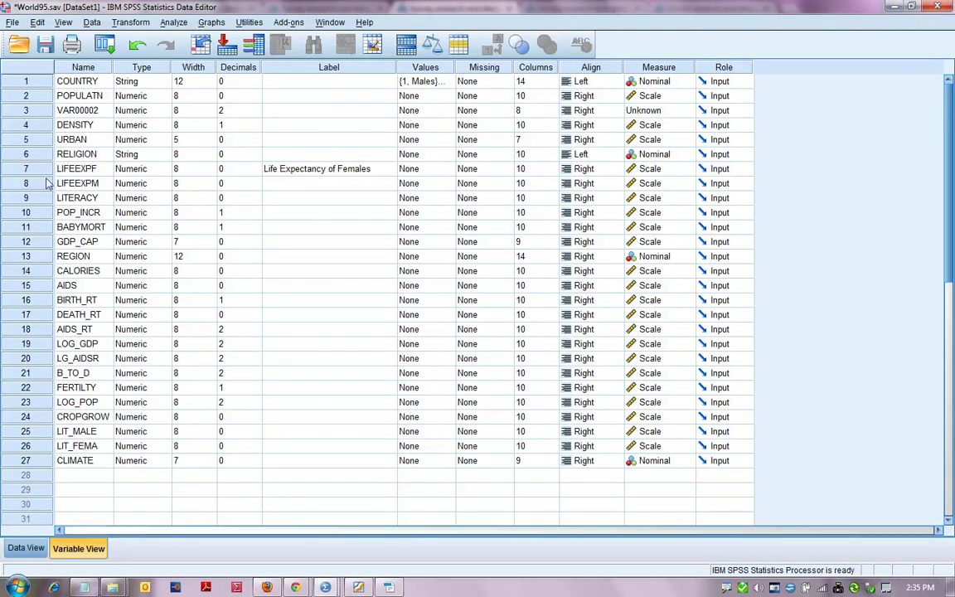
right_click(24, 116)
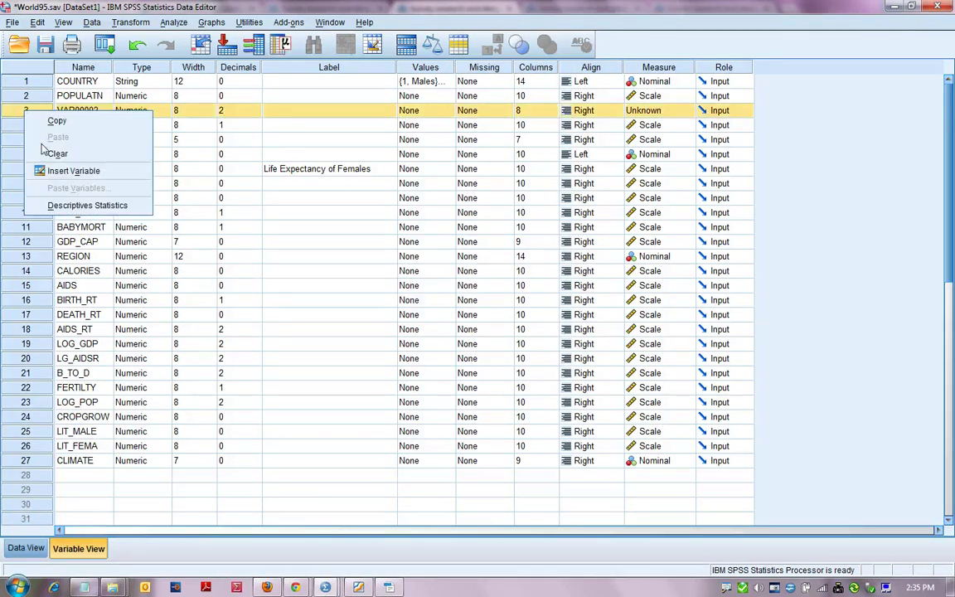
left_click(43, 153)
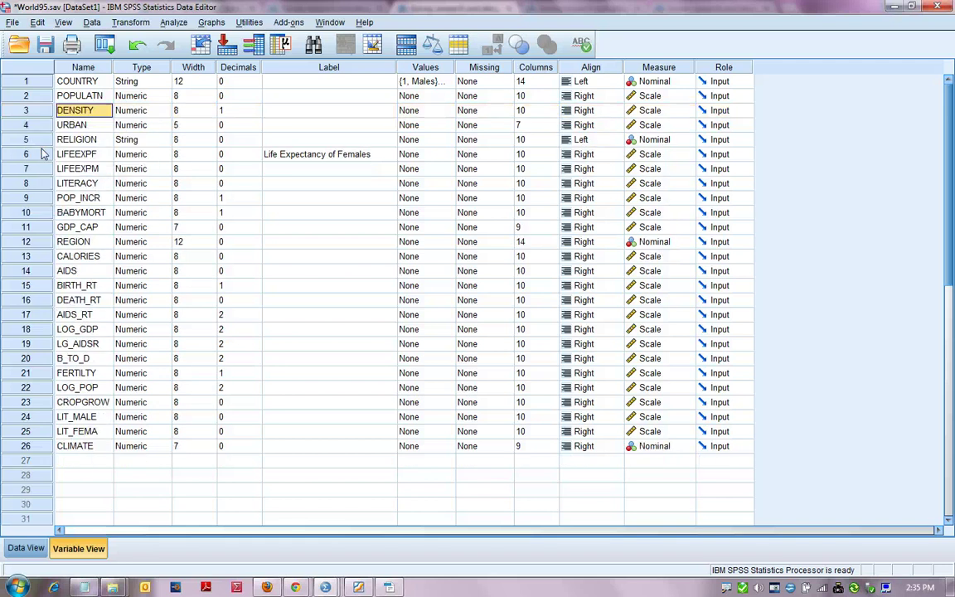
left_click(24, 551)
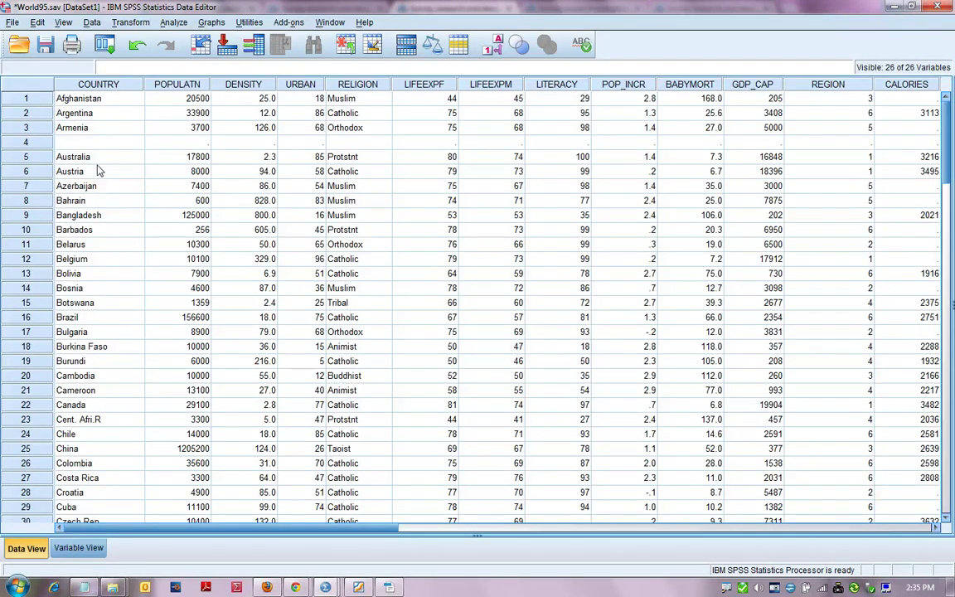
key("ctrl+z")
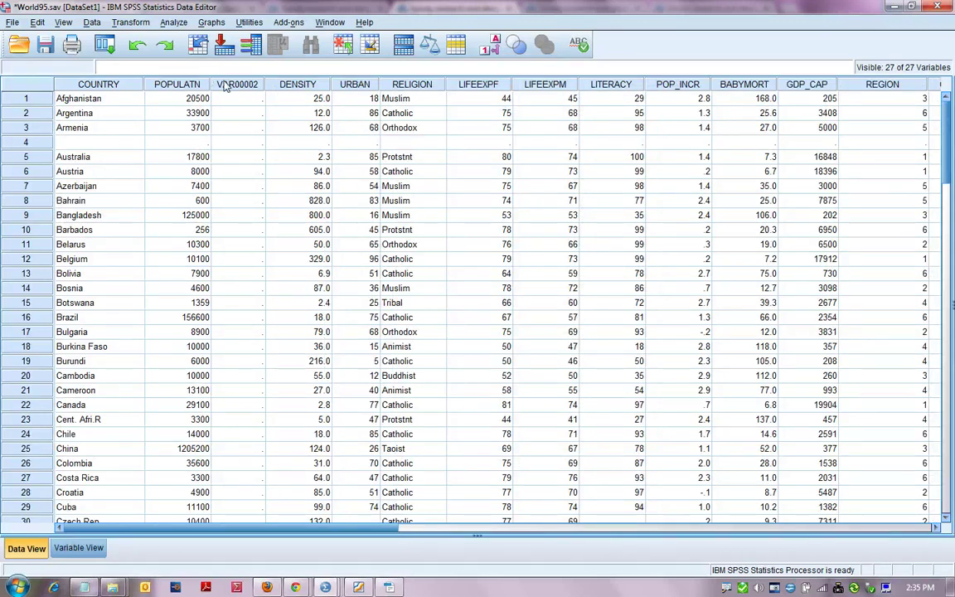
right_click(223, 86)
left_click(224, 127)
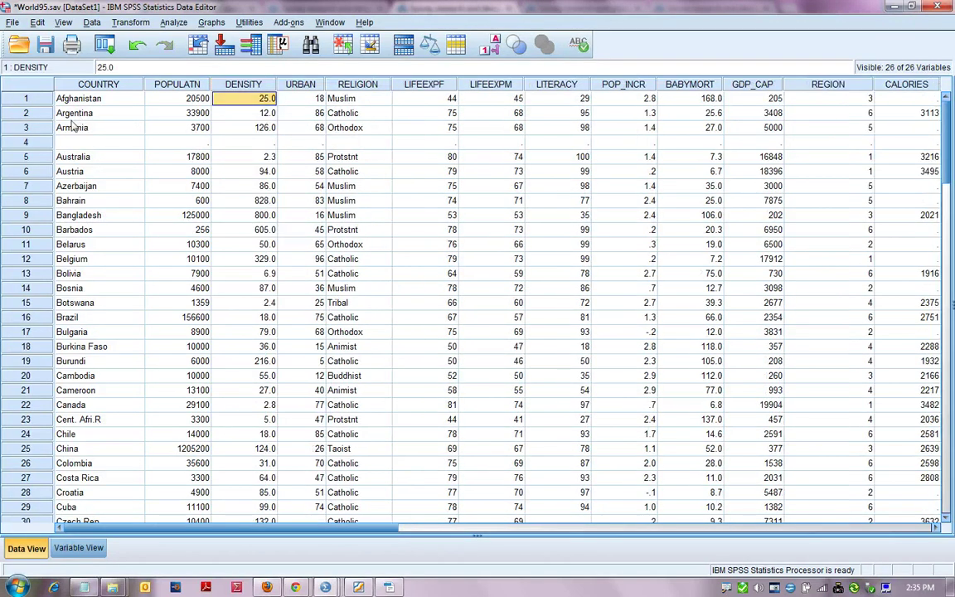
right_click(33, 139)
left_click(67, 197)
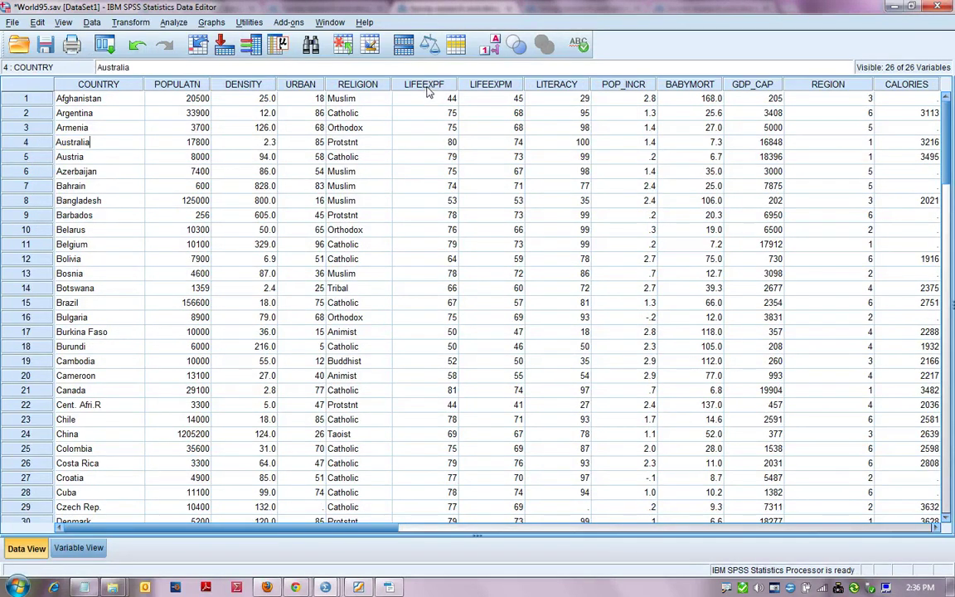
Sort cases ascending by LIFEEXPF and check that Uganda (43) now comes first.
right_click(431, 86)
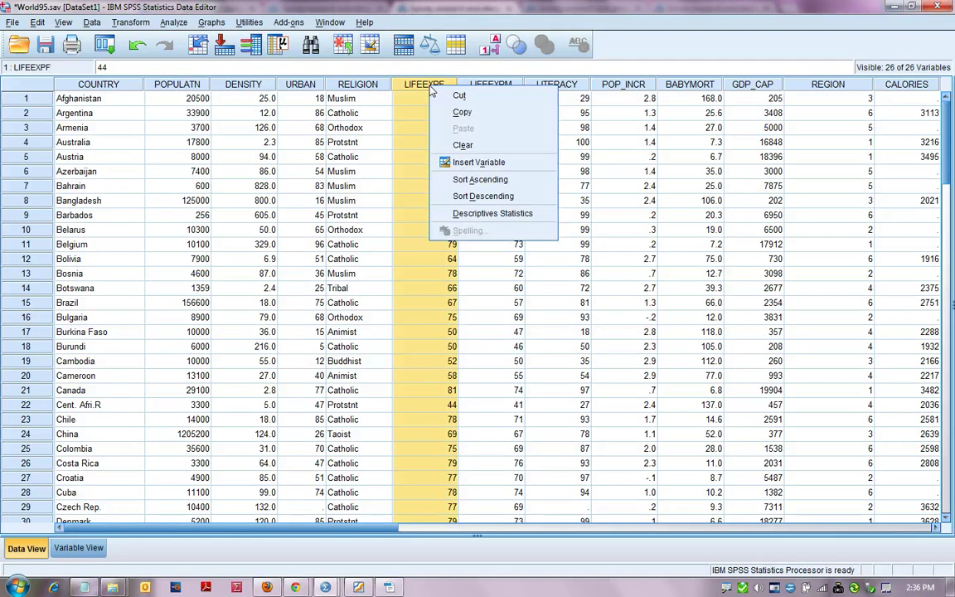
left_click(479, 180)
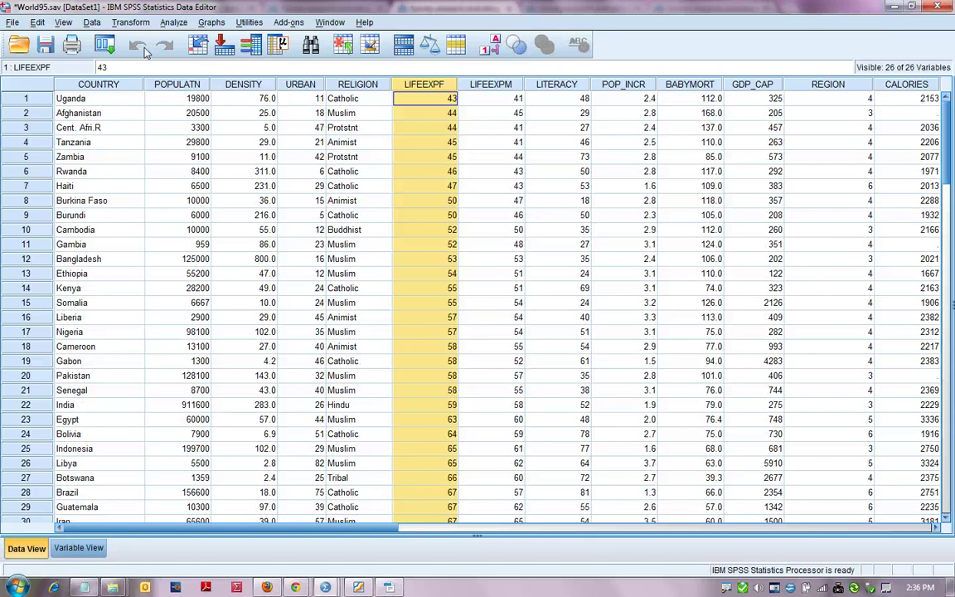
left_click(26, 99)
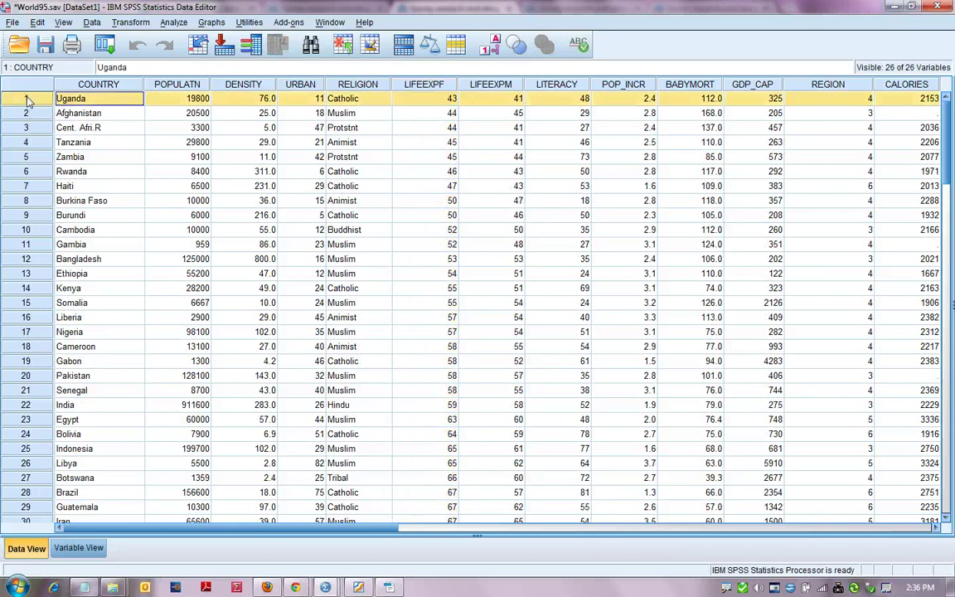
left_click(411, 100)
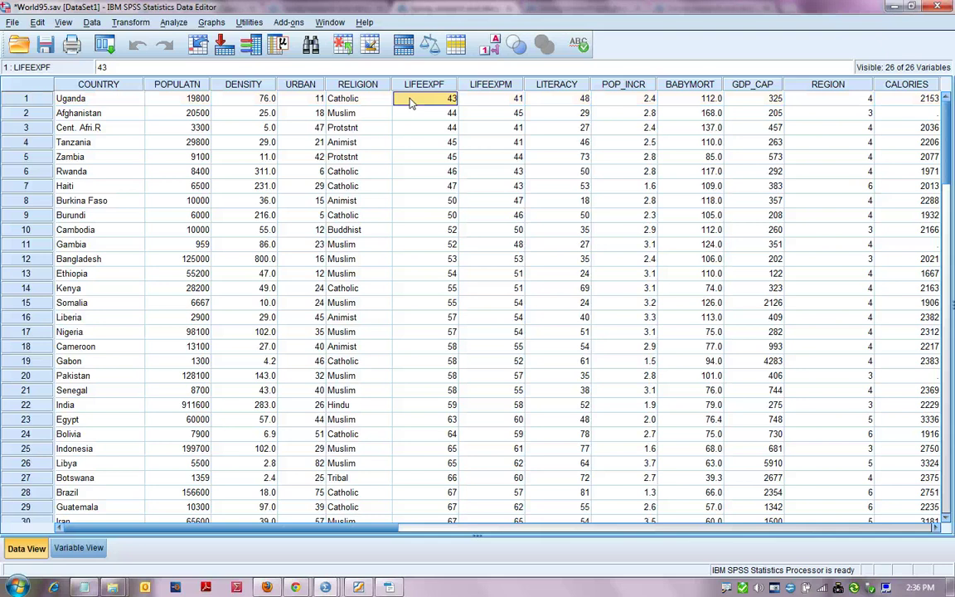
Sort cases by RELIGION, then LIFEEXPF, both ascending.
left_click(90, 24)
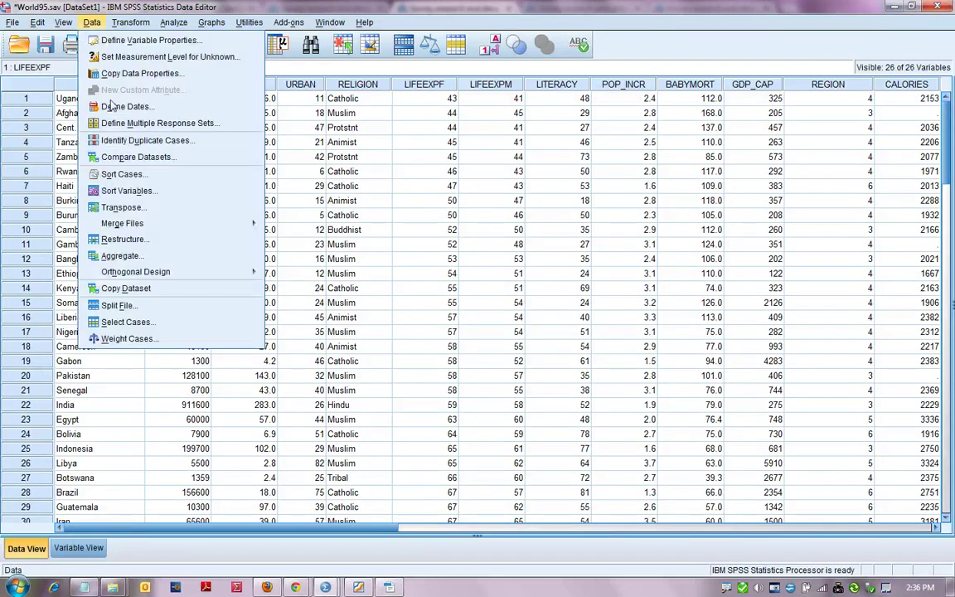
left_click(120, 174)
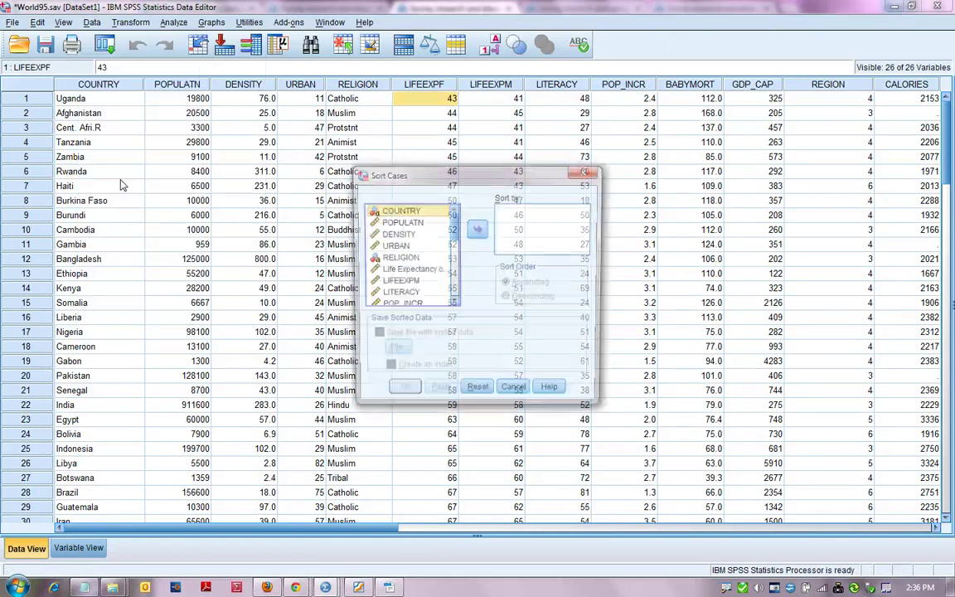
left_click(396, 258)
left_click(477, 230)
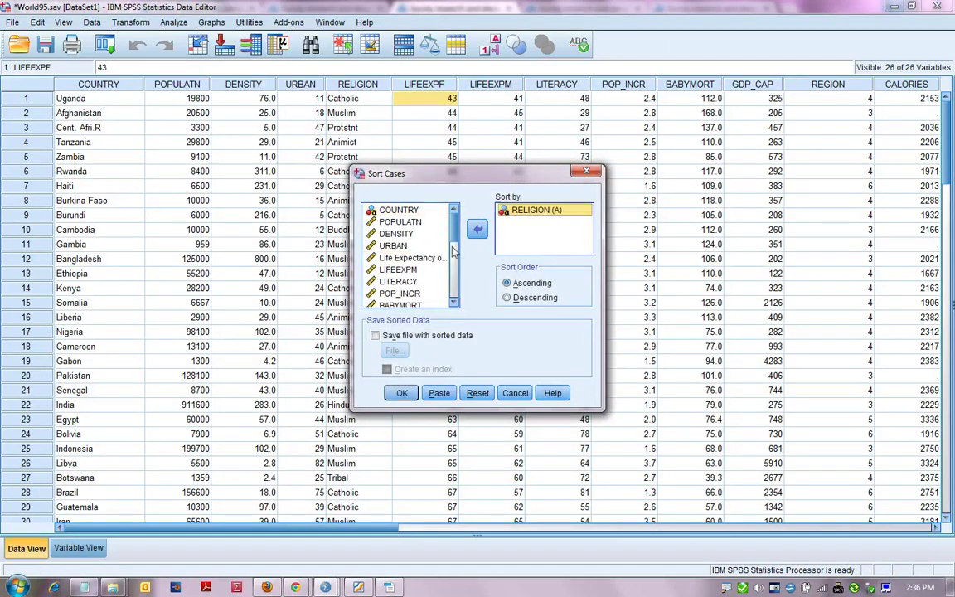
left_click(406, 257)
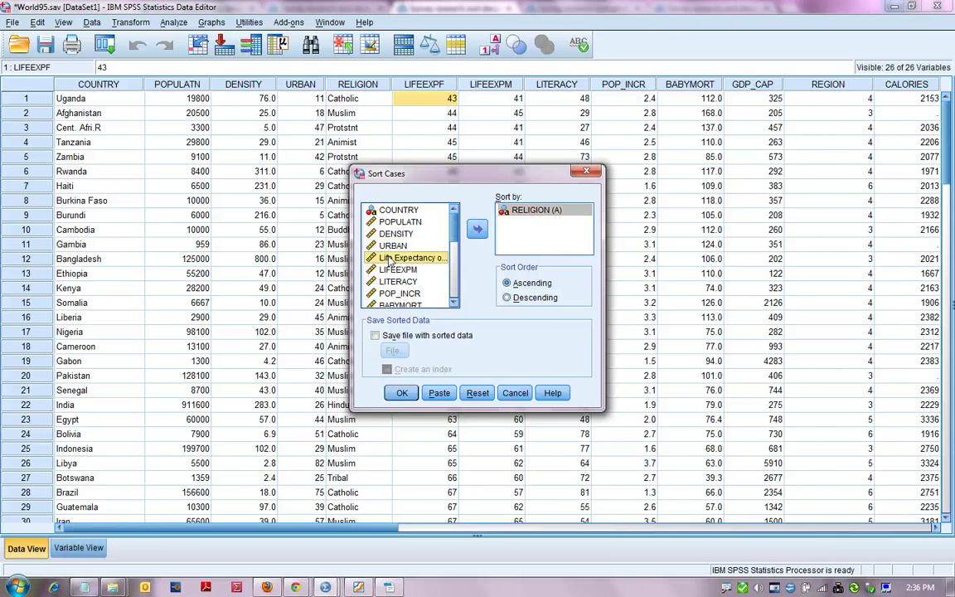
left_click(478, 231)
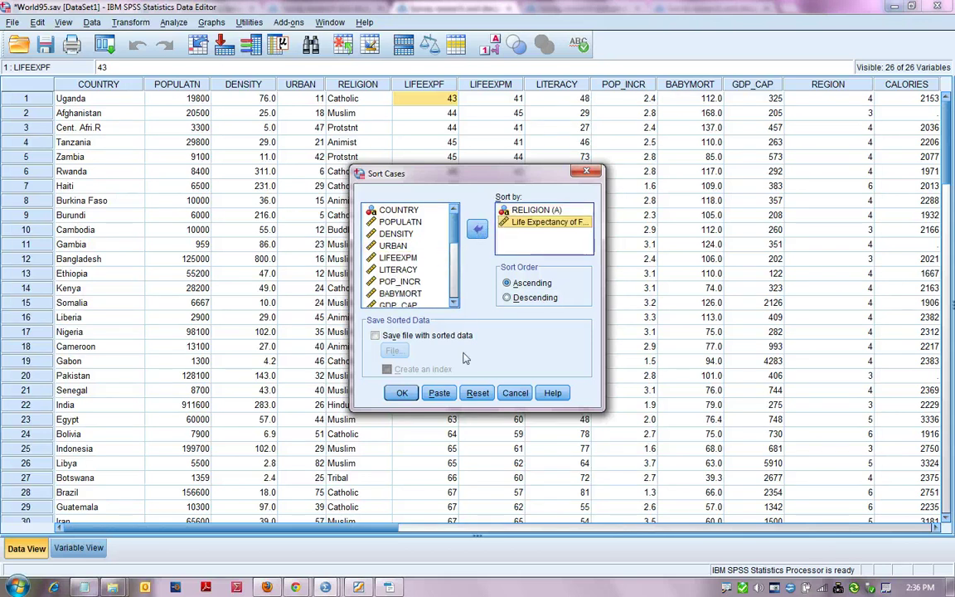
left_click(402, 393)
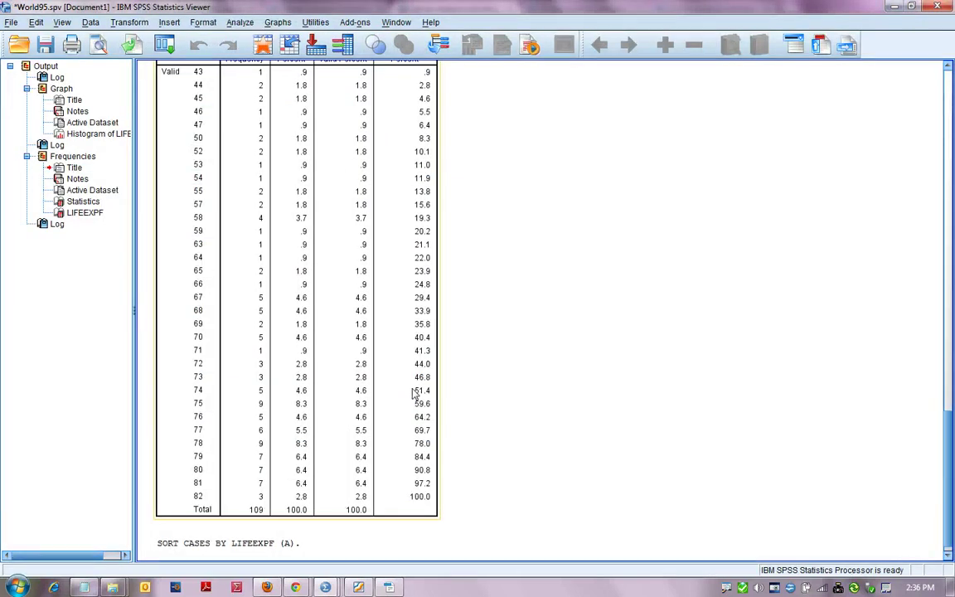
Return to the World95 data sheet and check the sorted religion groups and life expectancies.
left_click(396, 22)
left_click(410, 90)
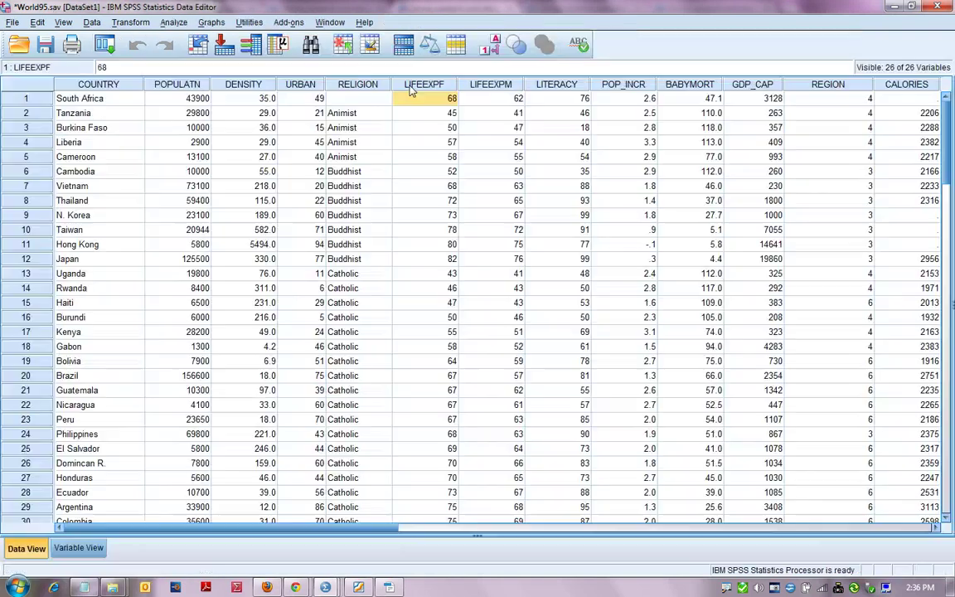
left_click(345, 114)
key("Down")
key("Down")
key("Down")
key("Down")
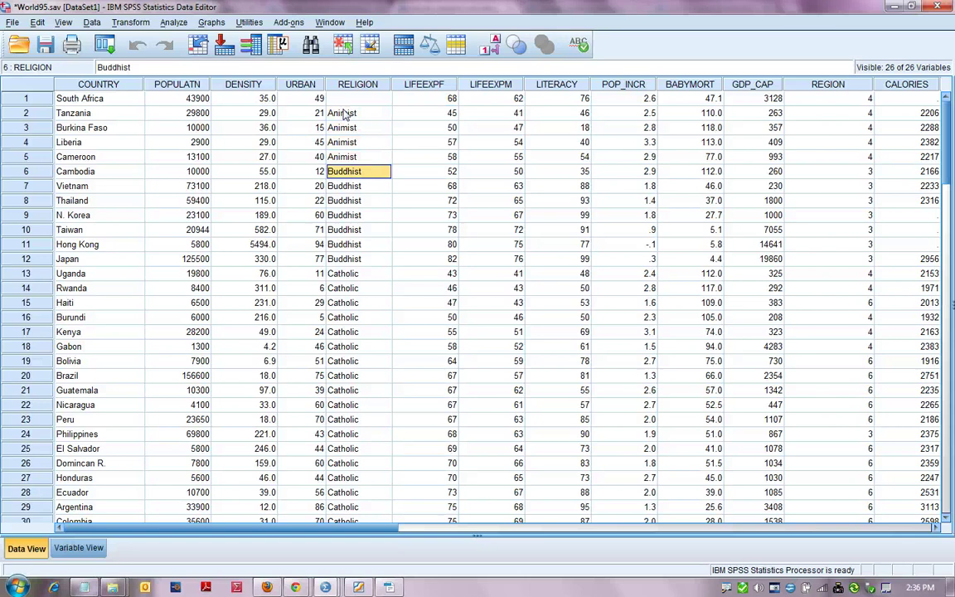
key("Right")
key("Down")
key("Down")
key("Down")
key("Right")
key("Left")
key("Up")
key("Up")
key("Up")
key("Up")
key("Up")
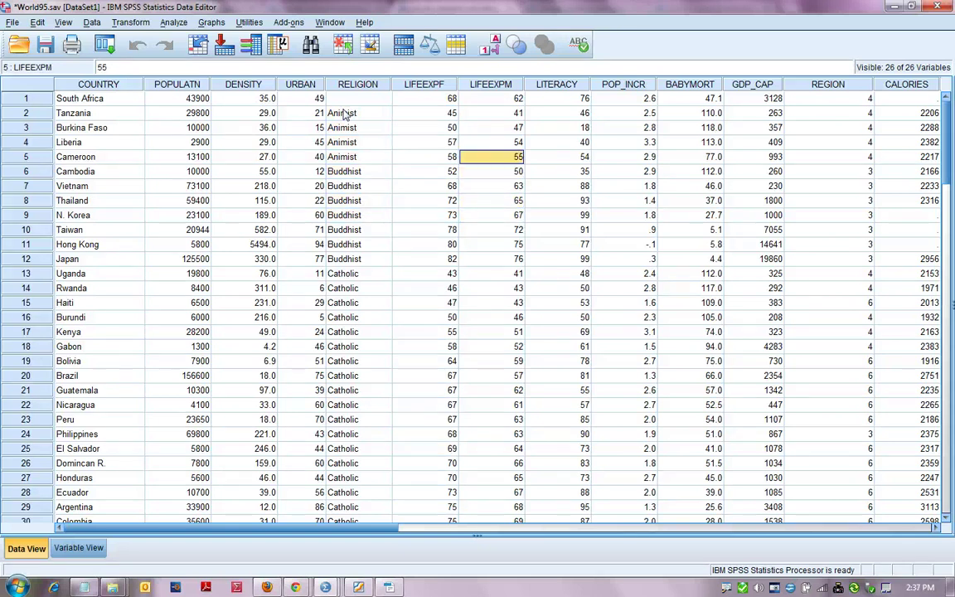
key("Left")
key("Up")
key("Down")
key("Down")
key("Down")
key("Right")
key("Down")
key("Right")
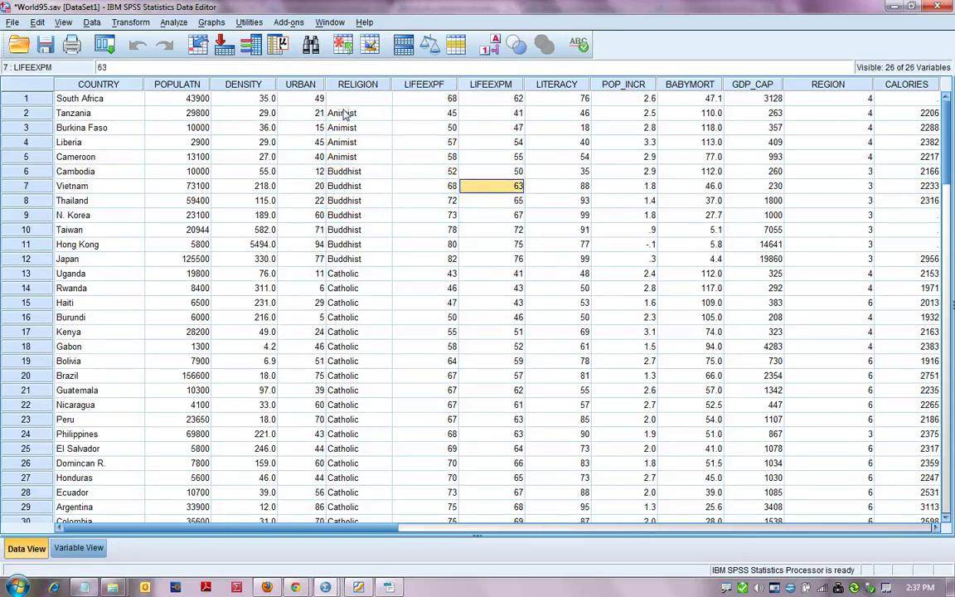
key("Left")
key("Down")
key("Down")
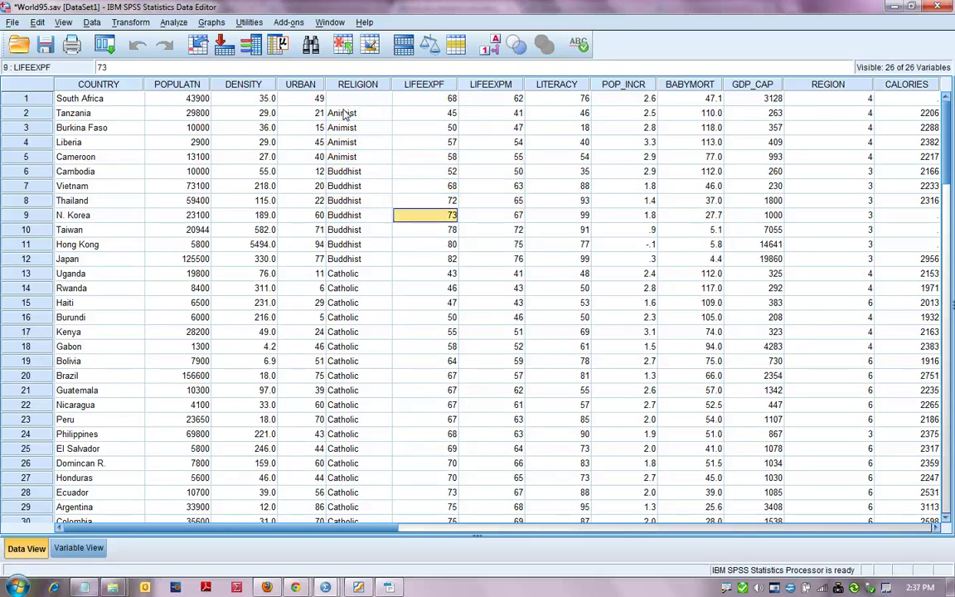
In Recode into Different Variables, map LIFEEXPF to a new output variable named LIFEEXPFR.
left_click(112, 23)
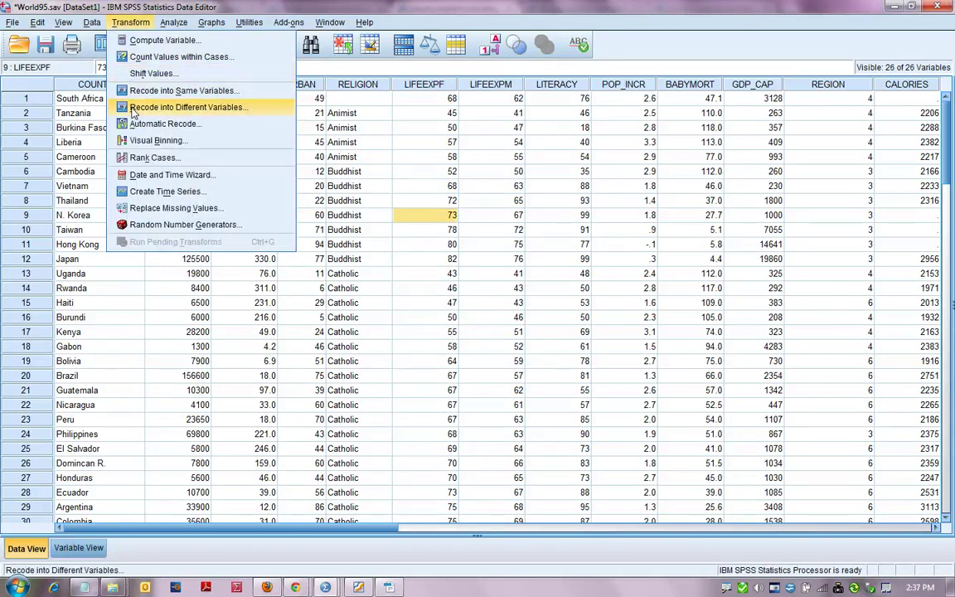
left_click(133, 109)
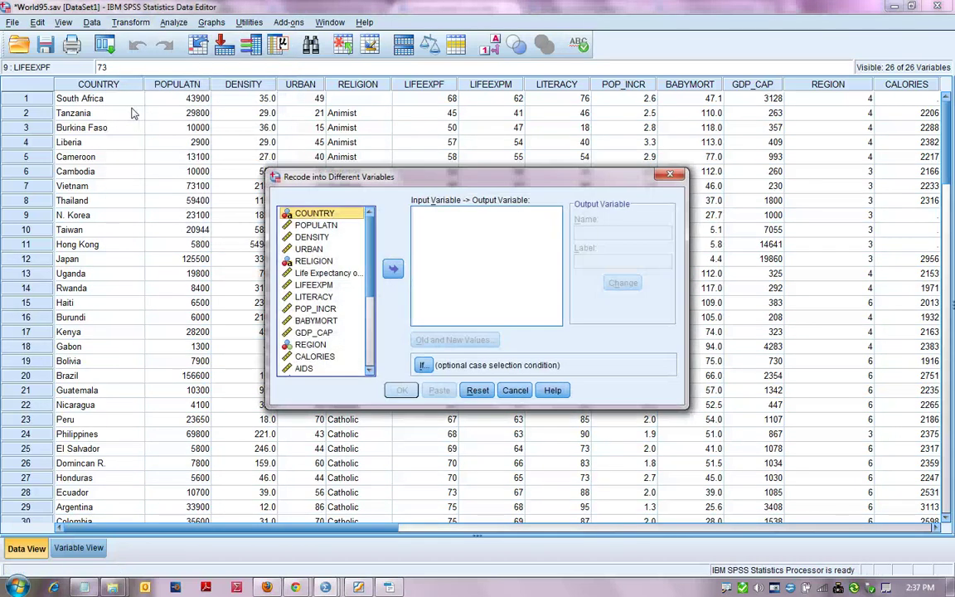
left_click(295, 274)
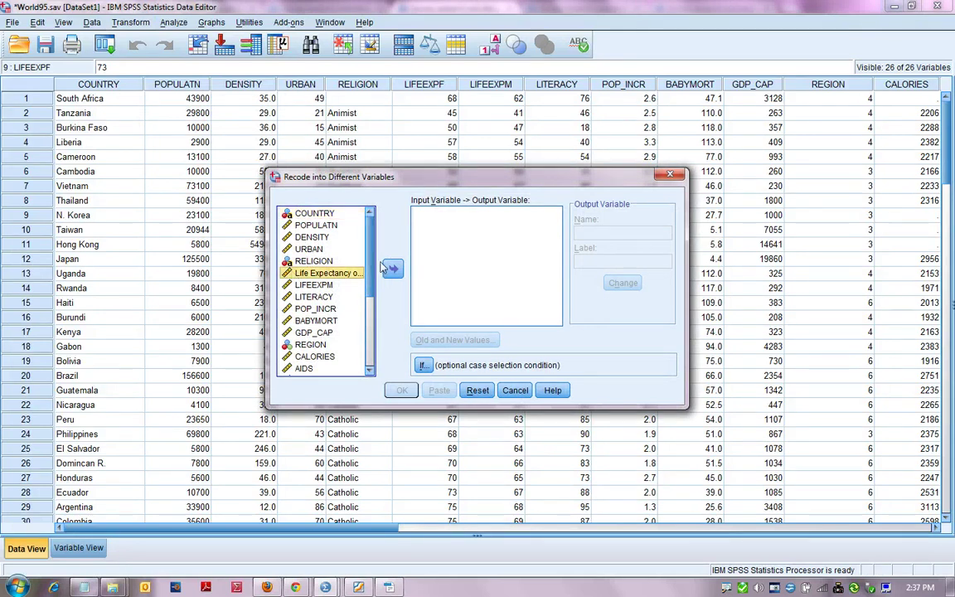
left_click(393, 267)
left_click(590, 232)
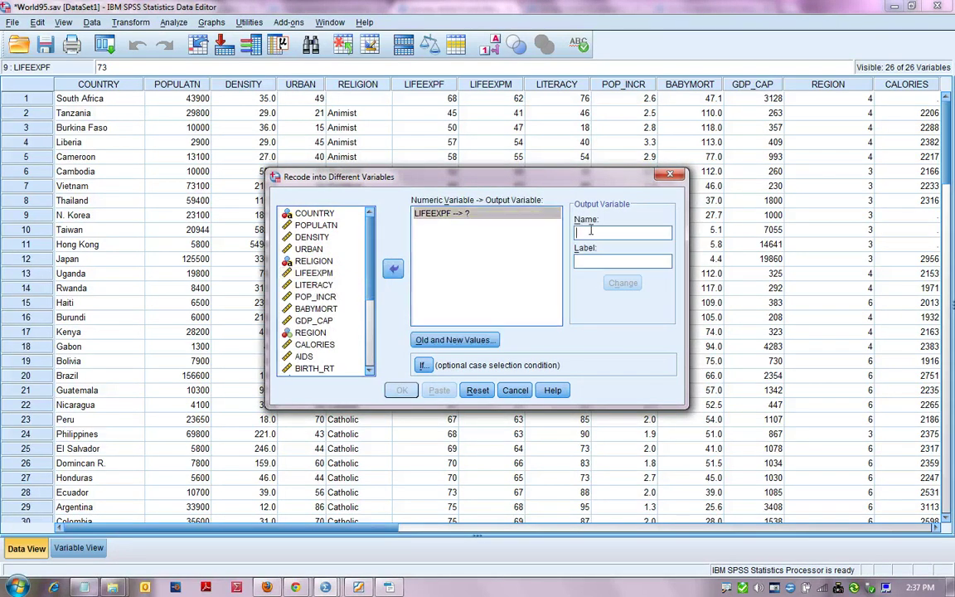
type("L")
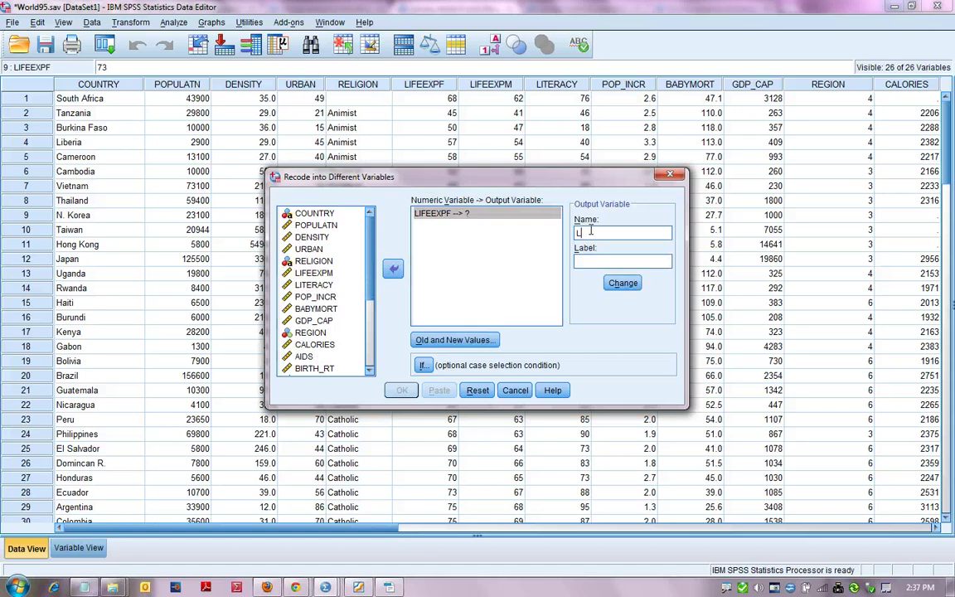
type("IFEEXPFR")
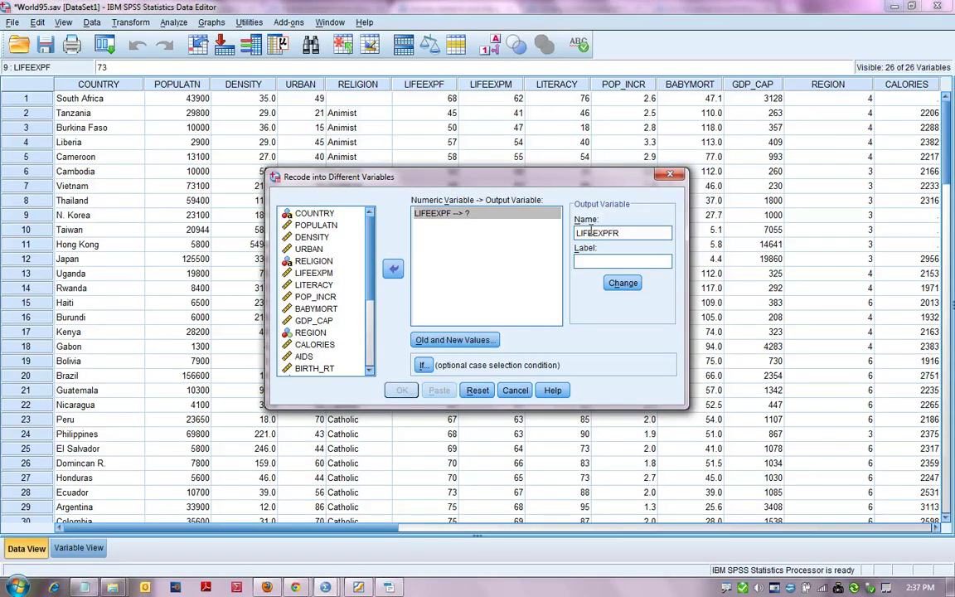
left_click(613, 283)
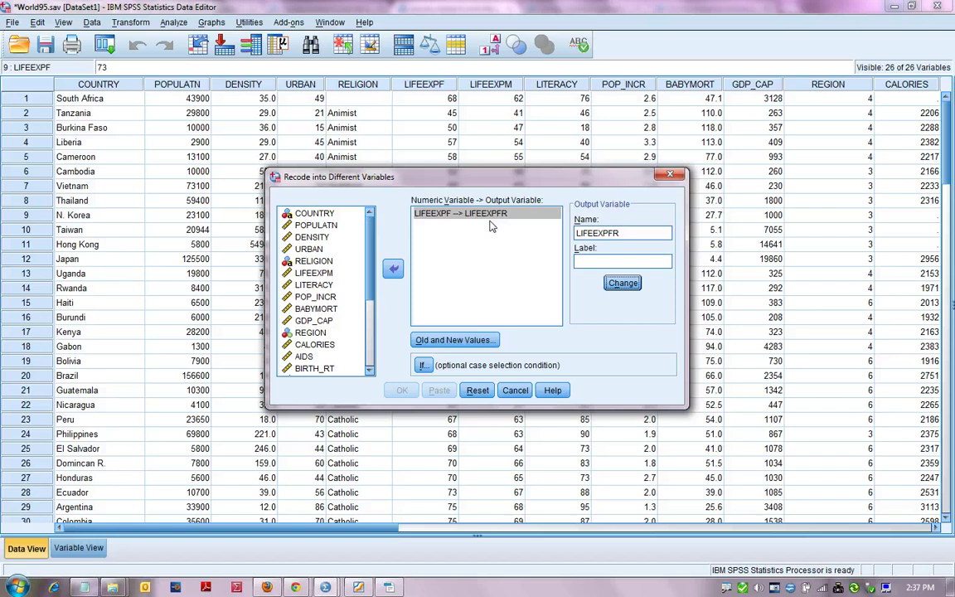
Add the old-to-new value rule Lowest through 69 becomes 1.
left_click(431, 340)
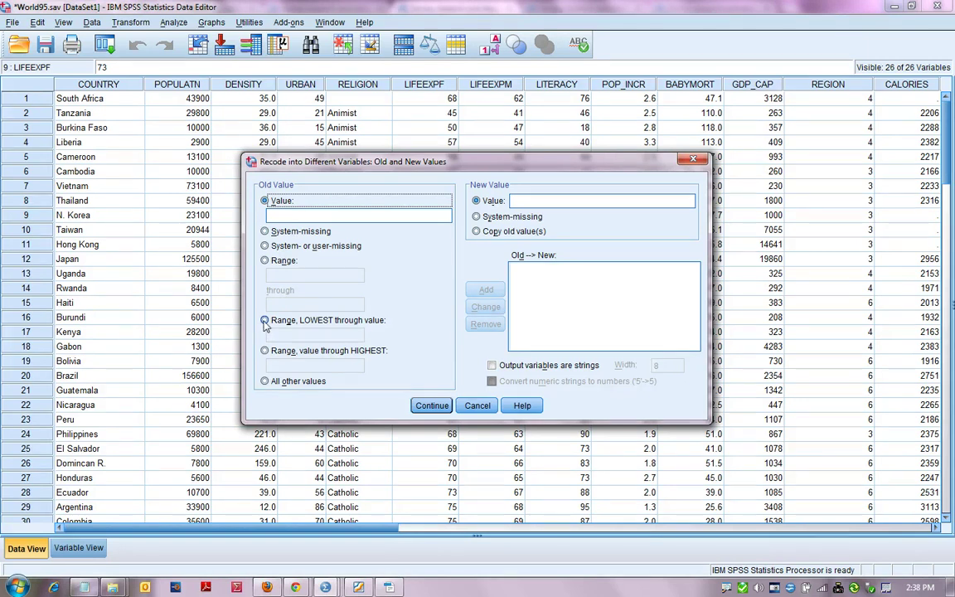
left_click(264, 322)
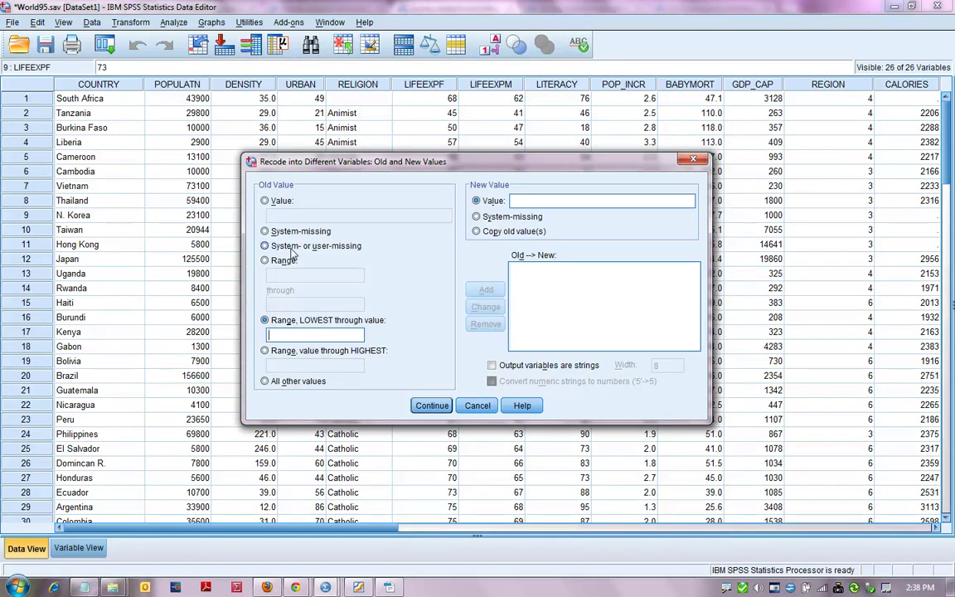
type("69")
left_click(513, 201)
type("1")
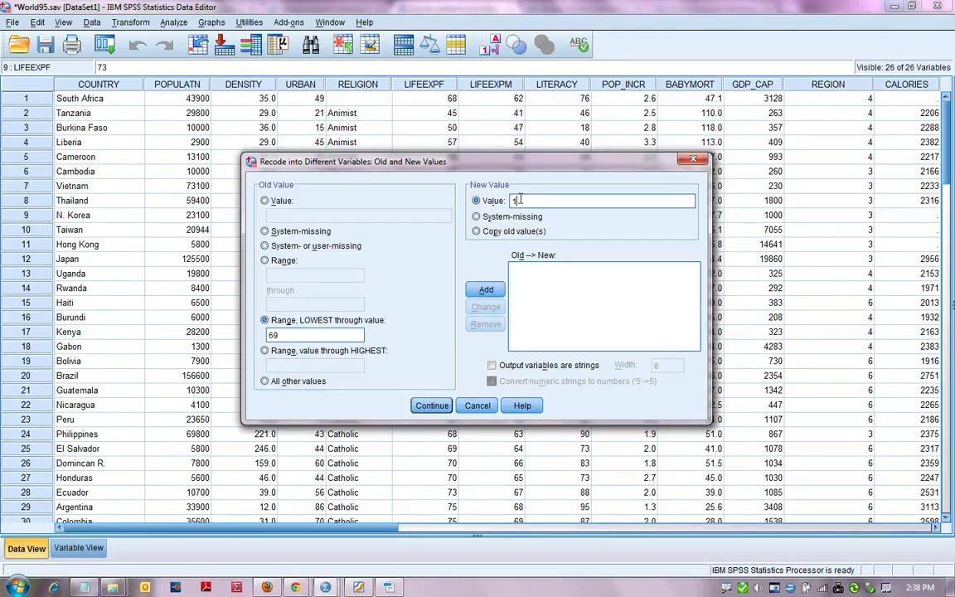
left_click(491, 290)
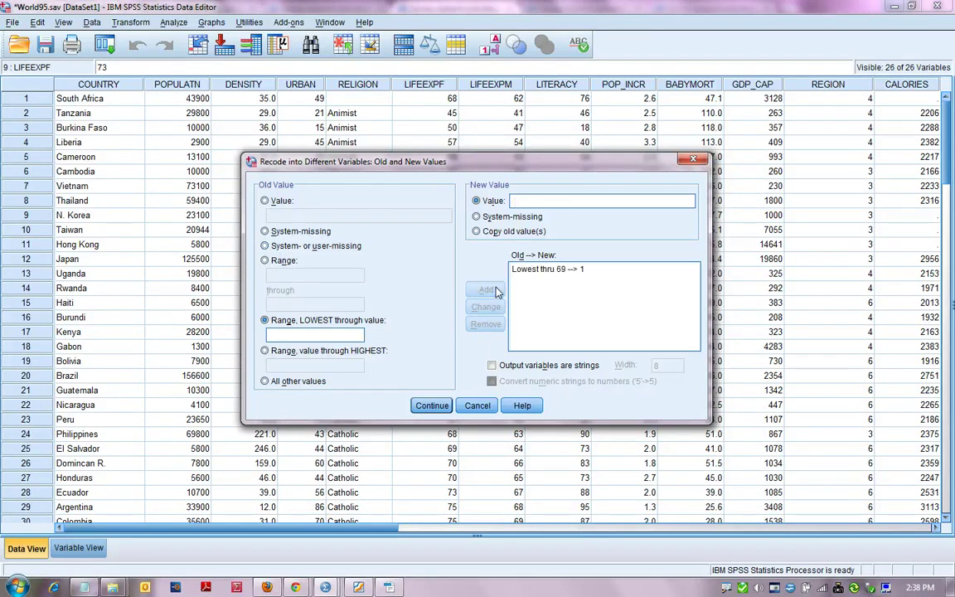
Add the rule 70 through Highest becomes 2 and confirm the rules.
left_click(265, 351)
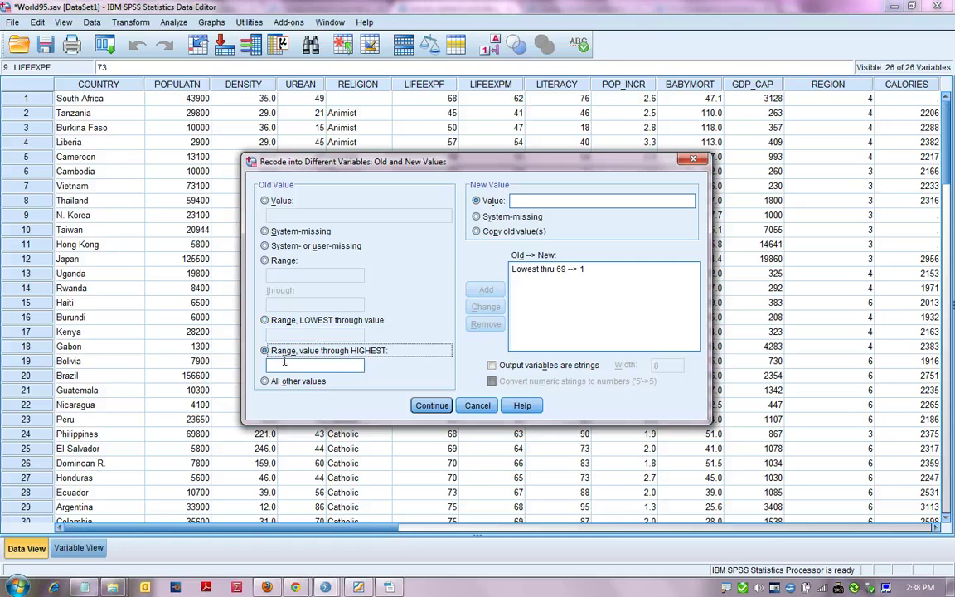
type("70")
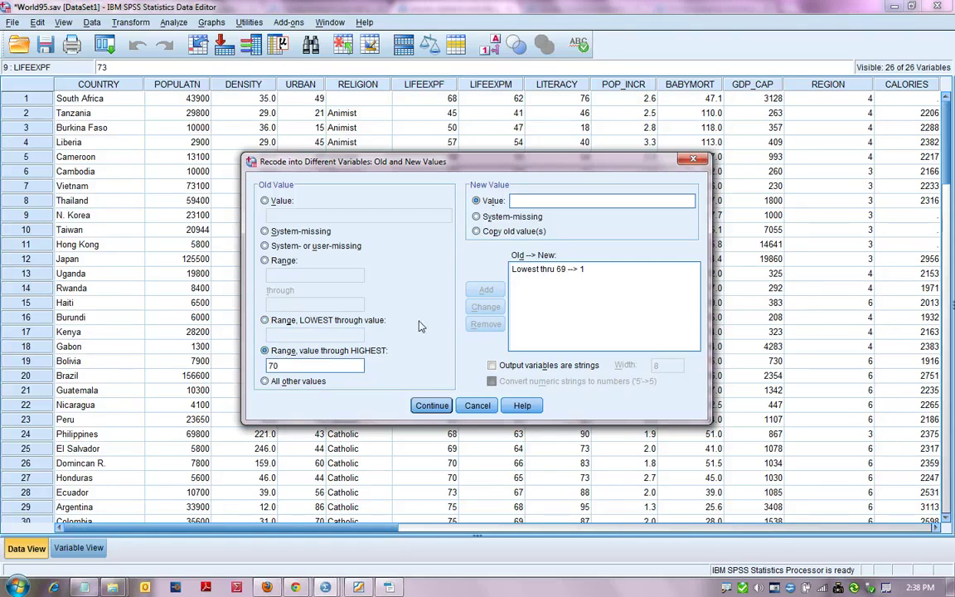
left_click(548, 203)
type("2")
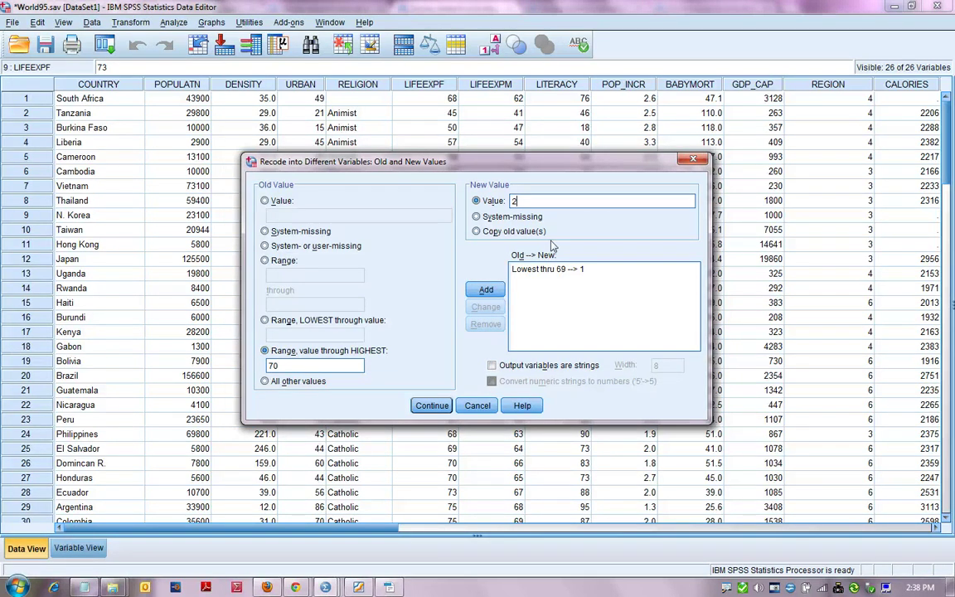
left_click(488, 292)
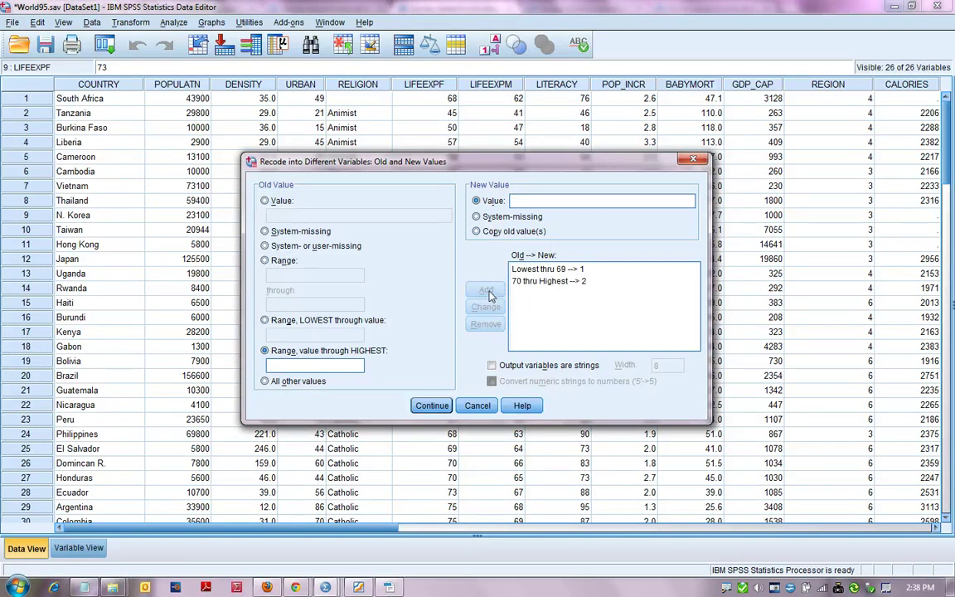
left_click(431, 406)
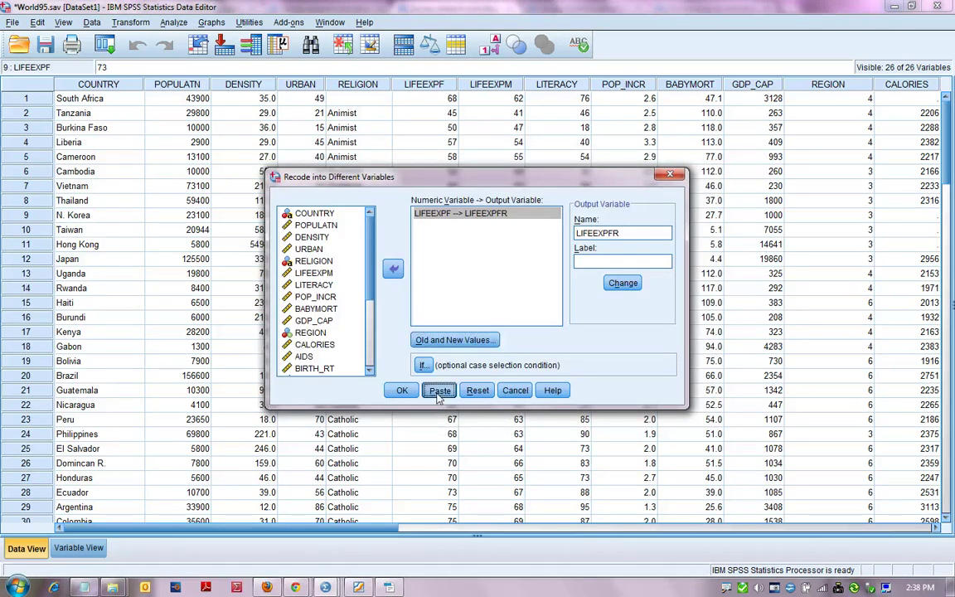
Paste the recode to syntax and run the selected RECODE and EXECUTE commands.
left_click(439, 391)
left_click(437, 394)
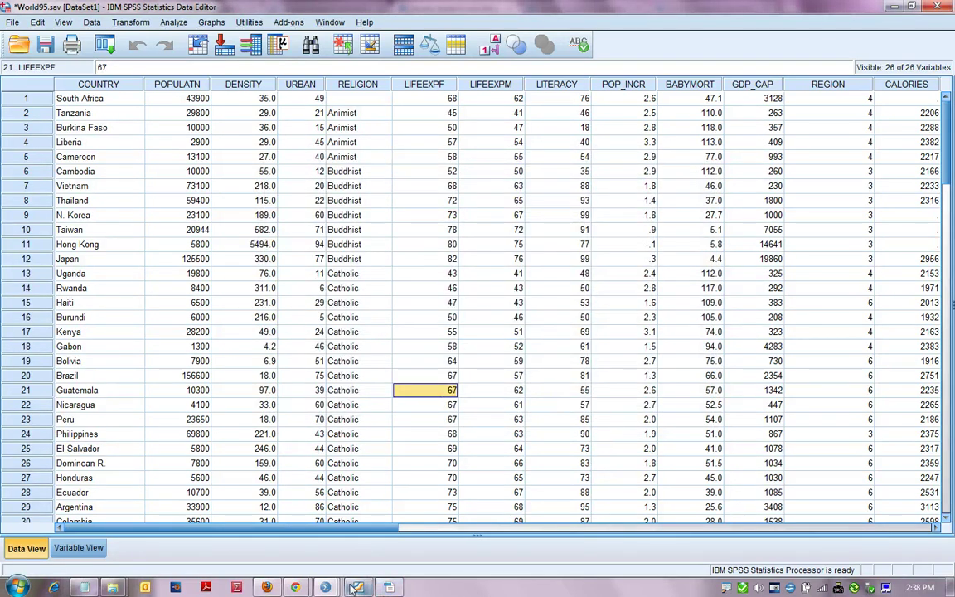
mouse_move(326, 589)
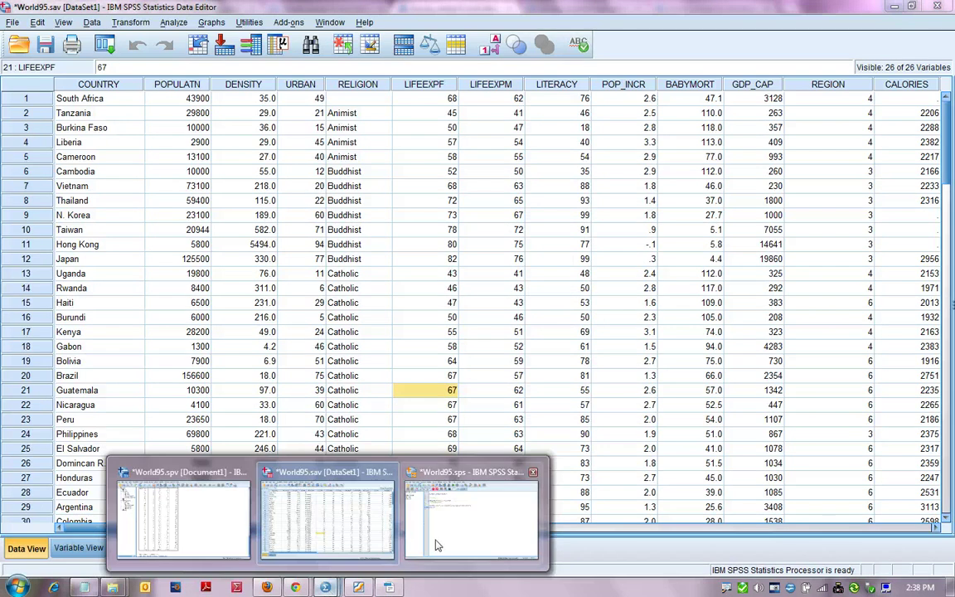
left_click(470, 509)
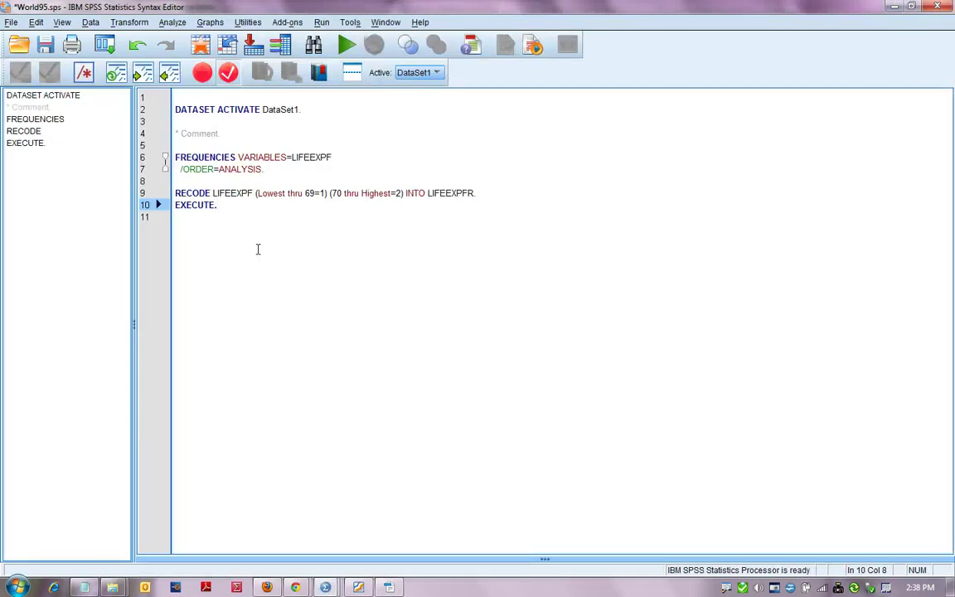
left_click_drag(237, 206, 163, 193)
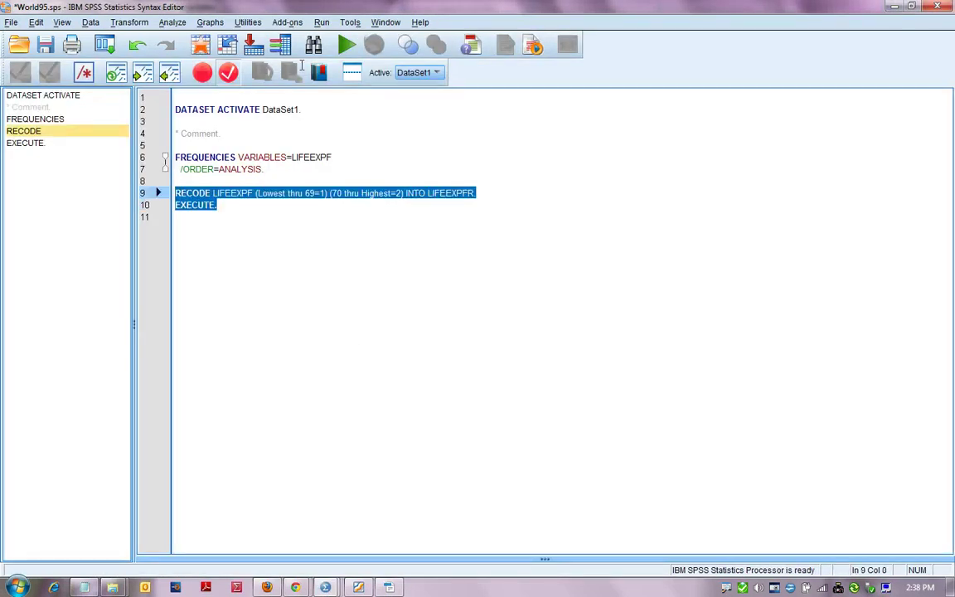
left_click(345, 47)
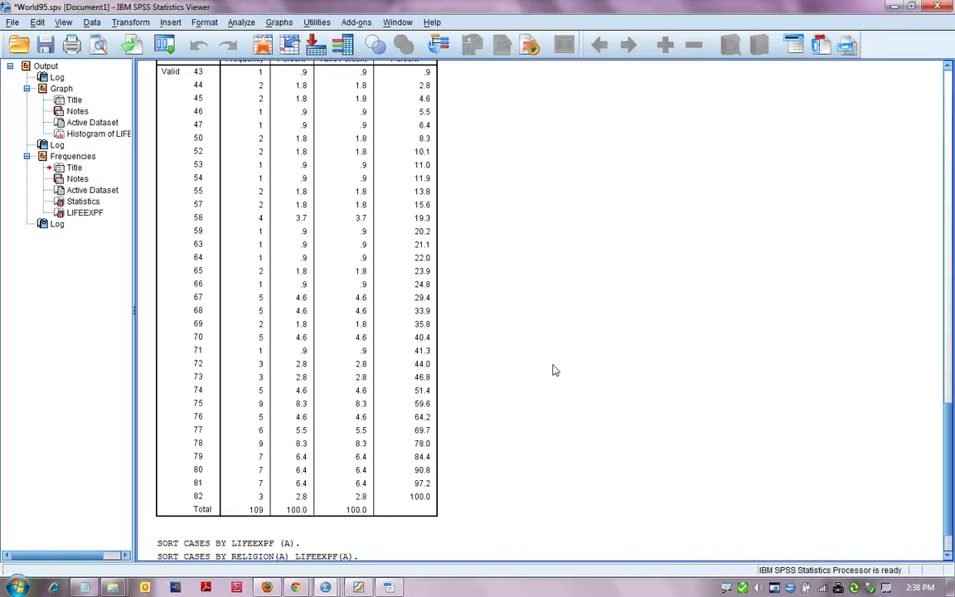
scroll(950, 450, "down", 2)
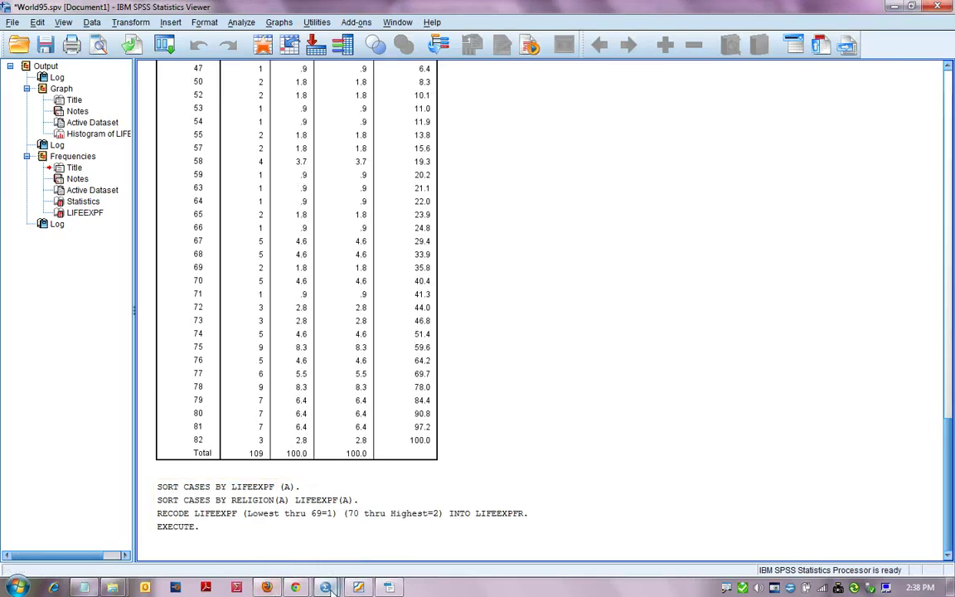
Return to the World95 data grid and locate the new LIFEEXPFR column.
mouse_move(328, 587)
left_click(299, 530)
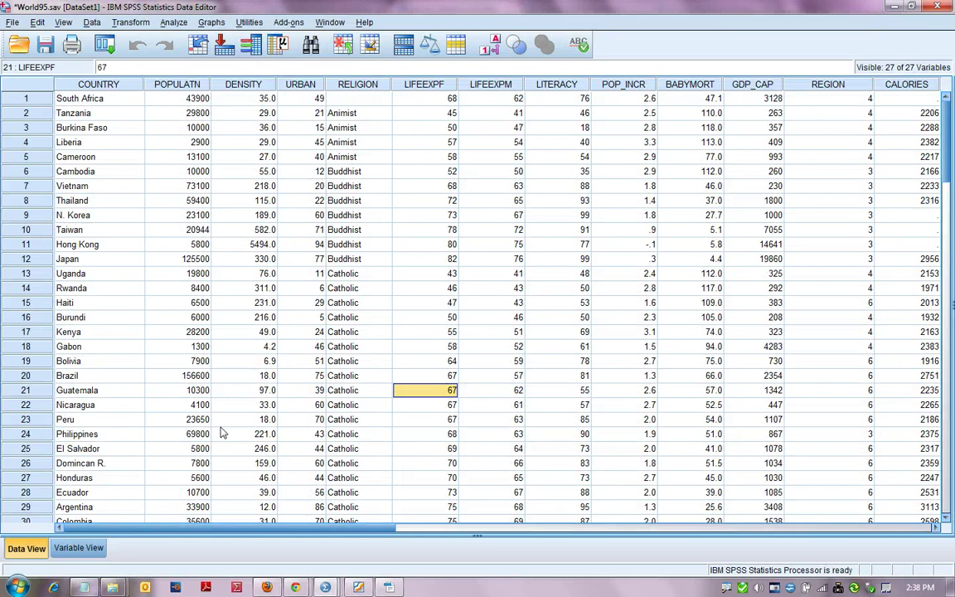
left_click_drag(178, 418, 179, 471)
left_click_drag(243, 413, 251, 471)
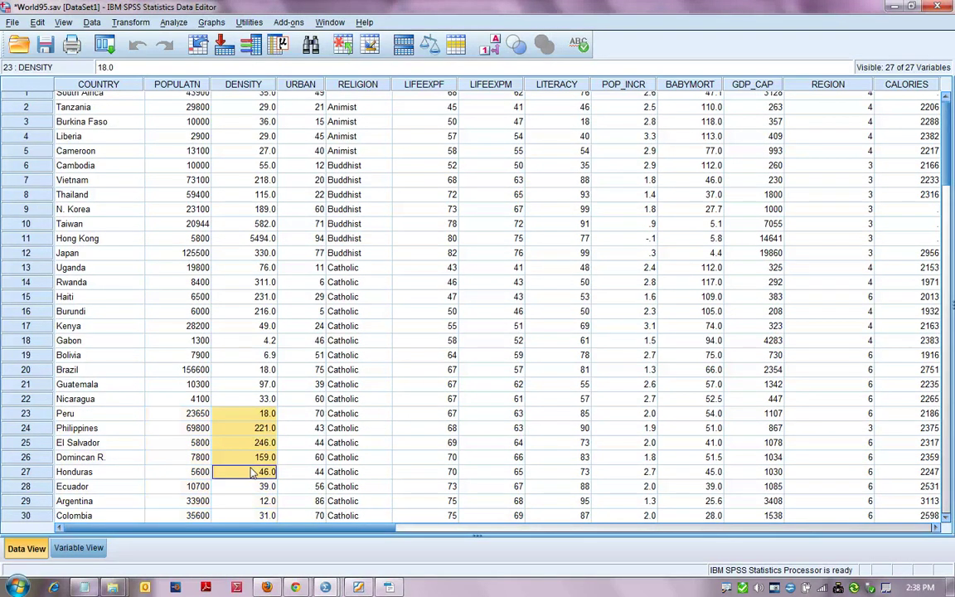
key("Right")
key("Right")
key("Right")
key("Right")
key("Right")
key("Right")
key("Right")
key("Right")
key("Right")
key("Right")
key("Right")
key("Right")
key("Right")
key("Right")
key("Right")
key("Right")
key("Right")
key("Right")
key("Right")
key("Right")
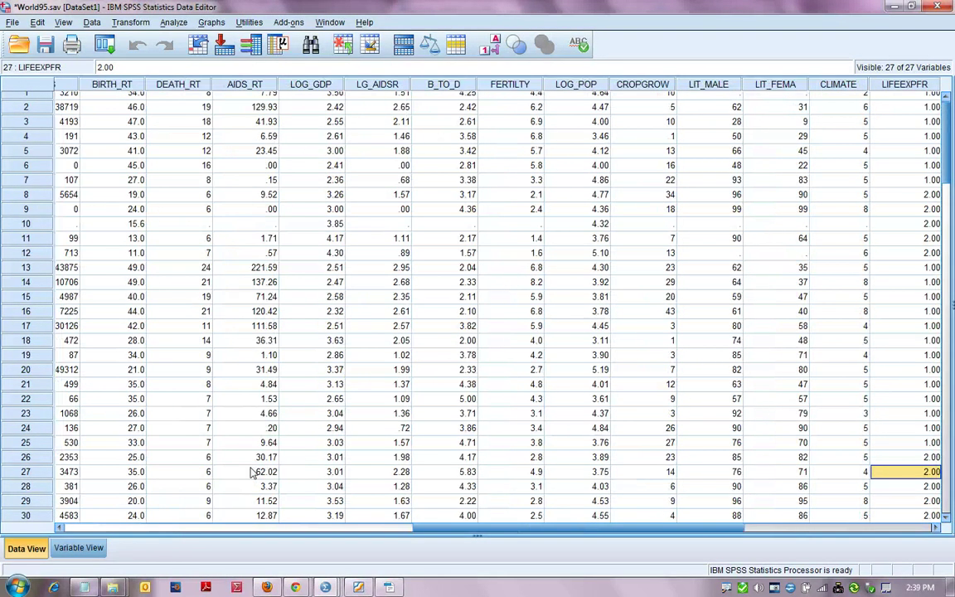
key("Right")
key("Right")
key("Left")
key("Left")
key("Up")
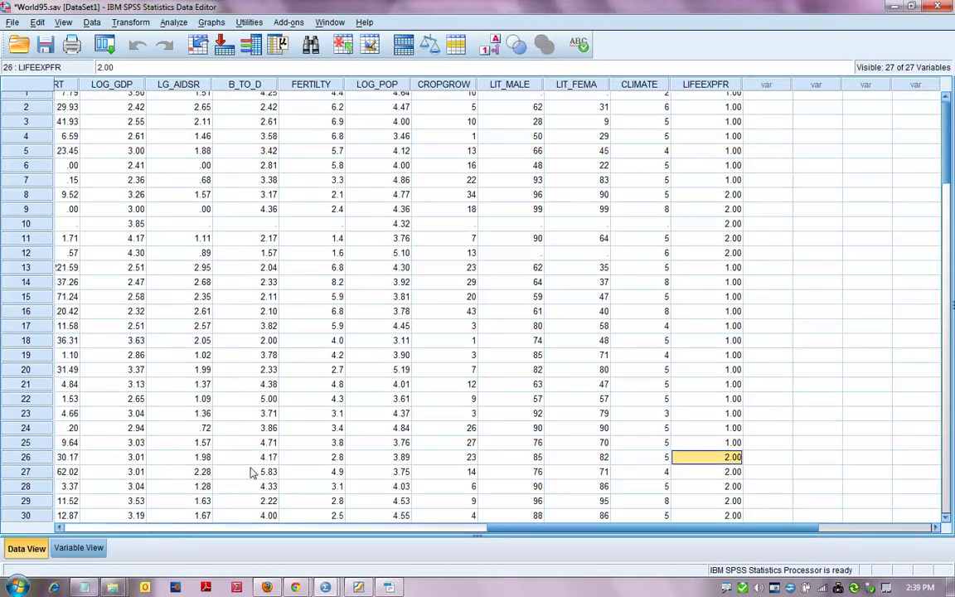
key("Up")
key("Up")
key("Up")
key("Up")
key("Up")
key("Up")
key("Up")
key("Up")
key("Up")
key("Up")
key("Up")
key("Up")
key("Up")
key("Up")
key("Up")
key("Up")
key("Up")
key("Up")
key("Up")
key("Up")
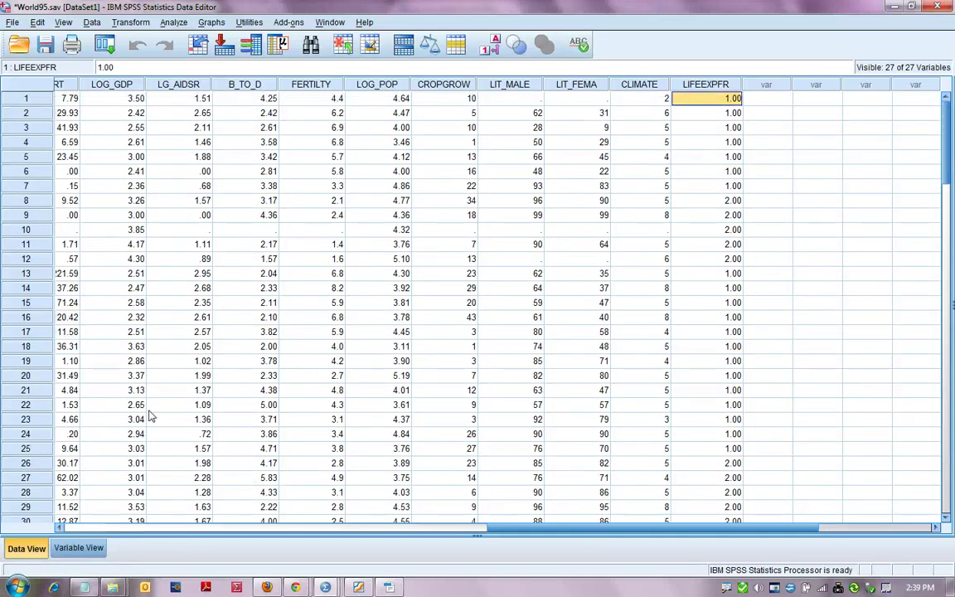
In Variable View, give LIFEEXPFR the value label 1 = Low.
left_click(77, 548)
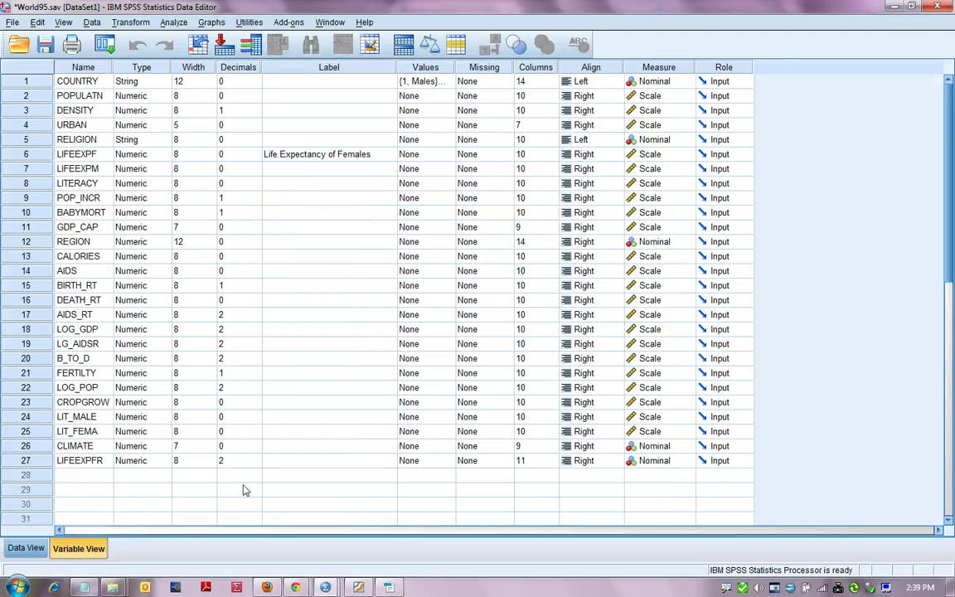
left_click(433, 461)
left_click(449, 460)
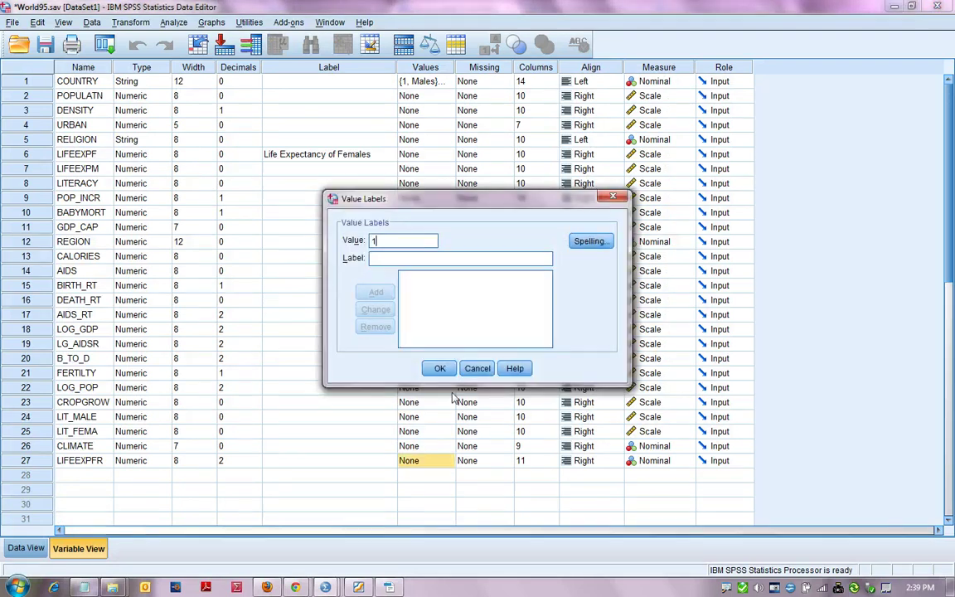
left_click(437, 259)
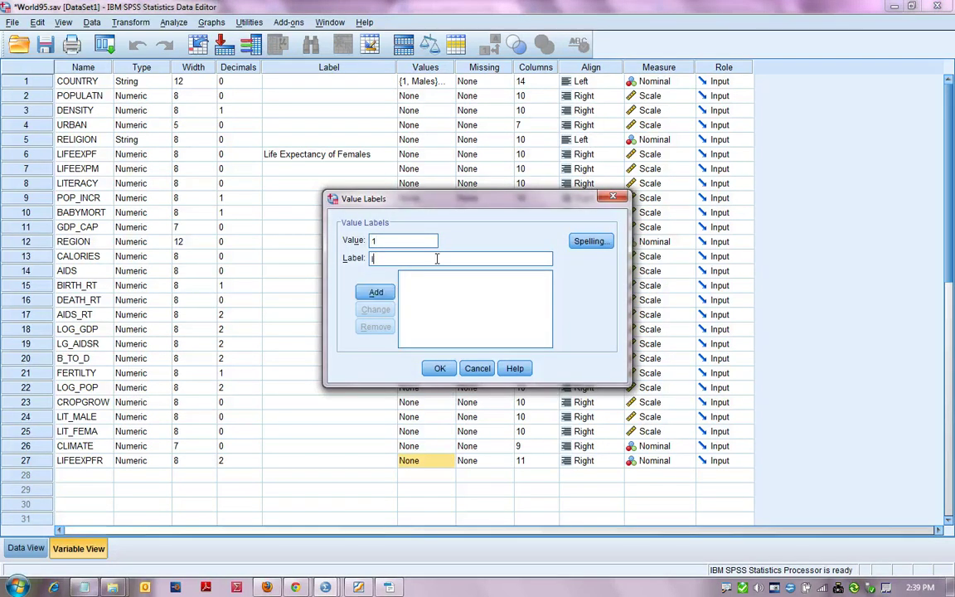
type("low")
key("BackSpace")
key("BackSpace")
key("BackSpace")
type("Low")
left_click(377, 292)
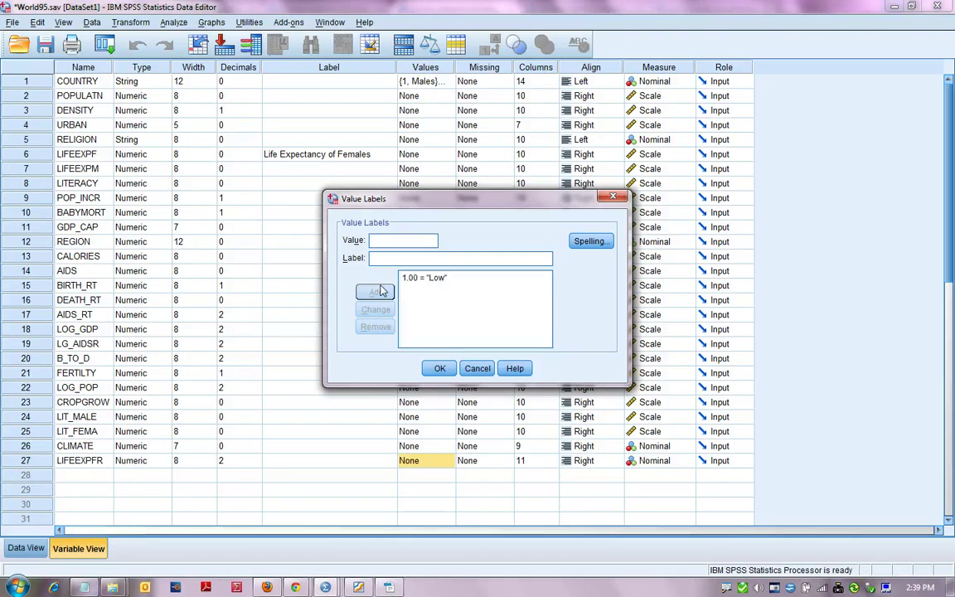
Add value label 2 = High, save the labels, and go back to Data View.
type("2")
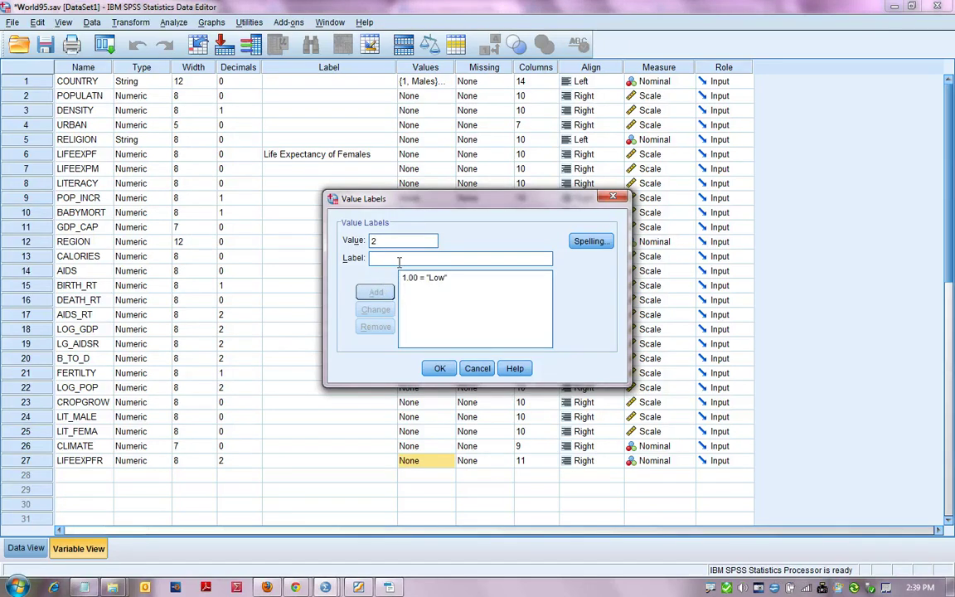
left_click(399, 259)
type("High")
left_click(375, 292)
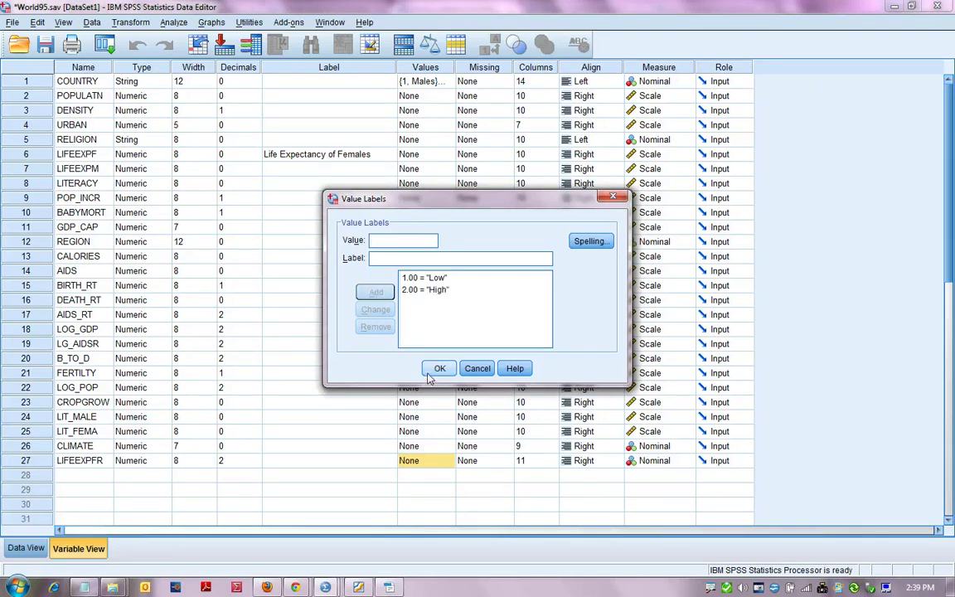
left_click(433, 370)
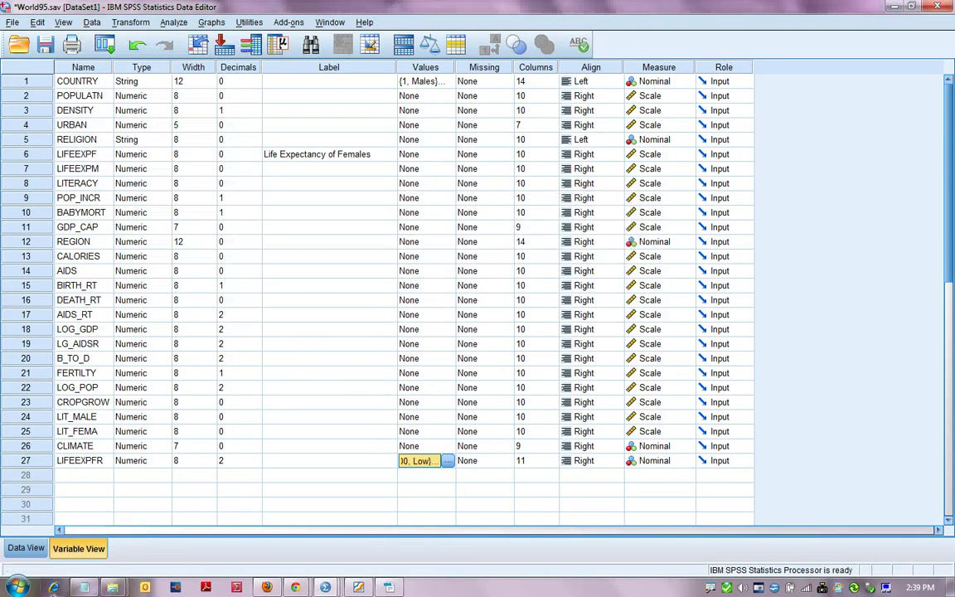
left_click(26, 548)
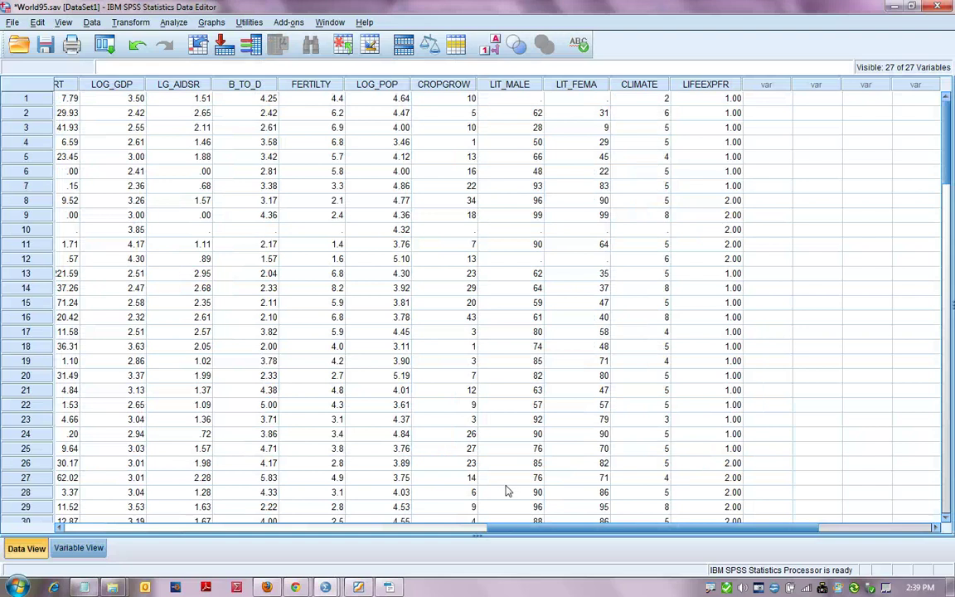
With value labels shown, change case 1's LIFEEXPFR from Low to High, then show codes again.
left_click(489, 50)
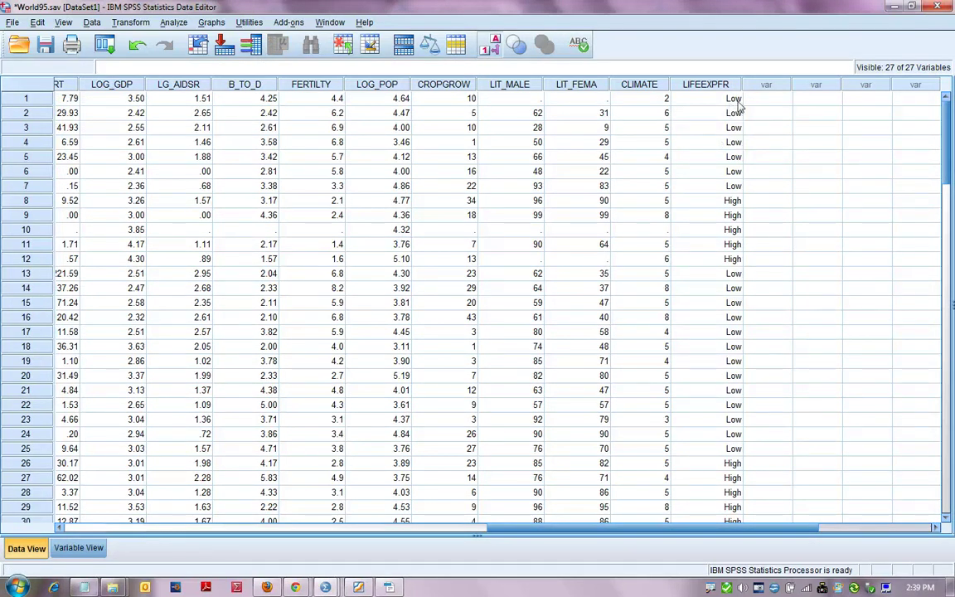
left_click(731, 100)
left_click(734, 100)
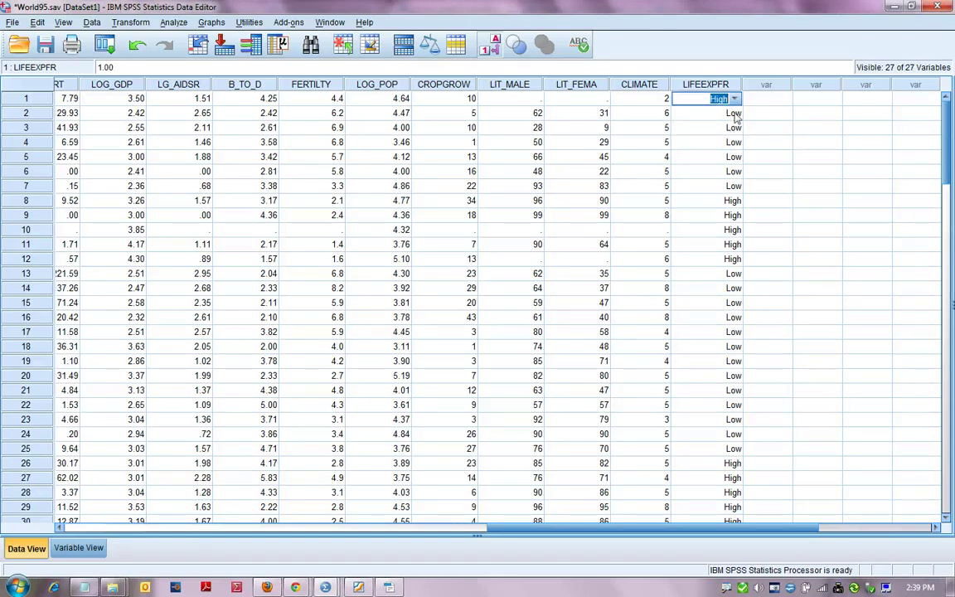
left_click(713, 126)
left_click(769, 114)
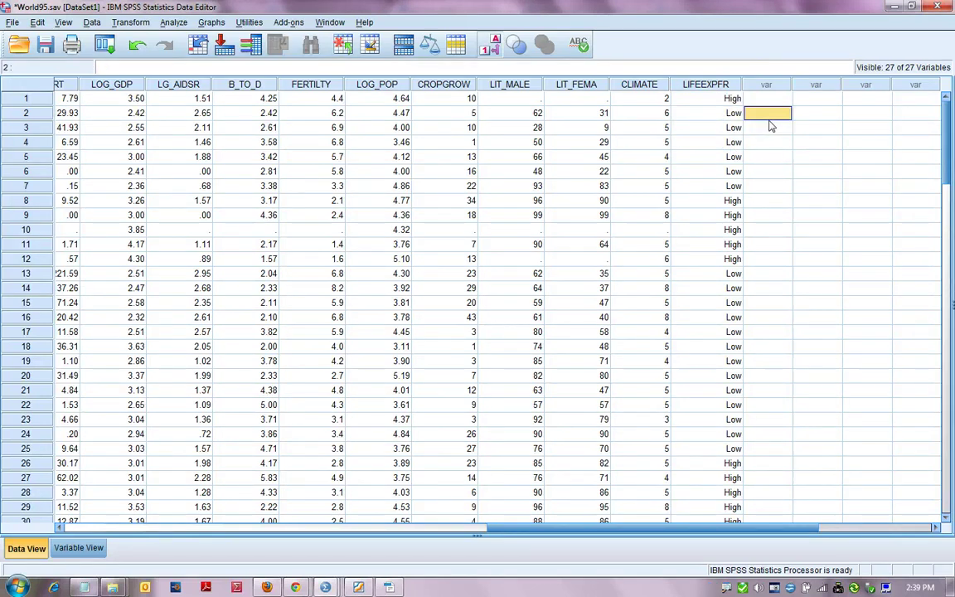
left_click(492, 48)
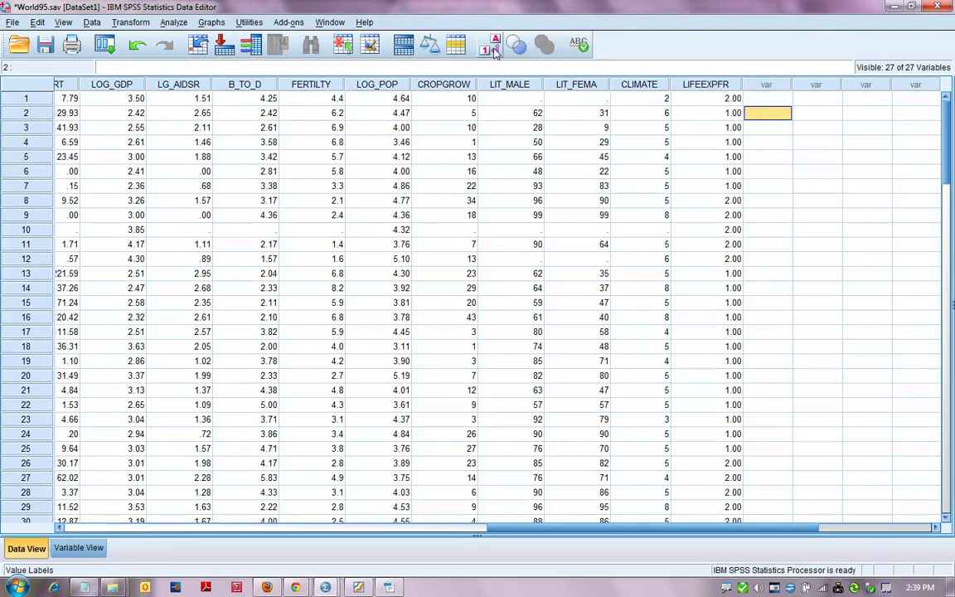